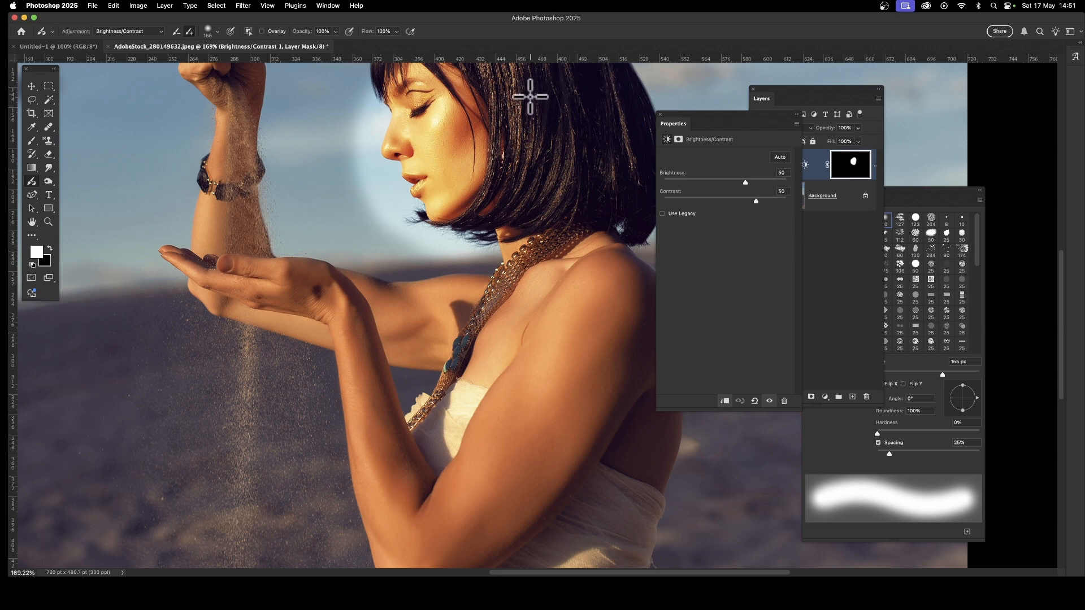
Undo the existing Brightness/Contrast adjustment and paint a new one over the woman's face, upper arm and both forearms.
key(super+z)
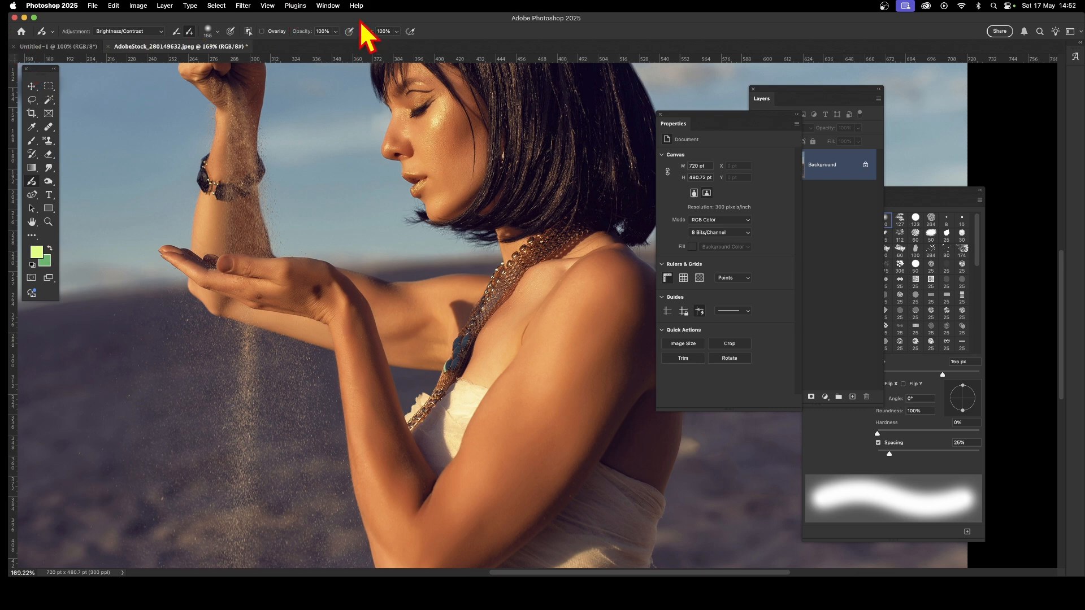
click(136, 31)
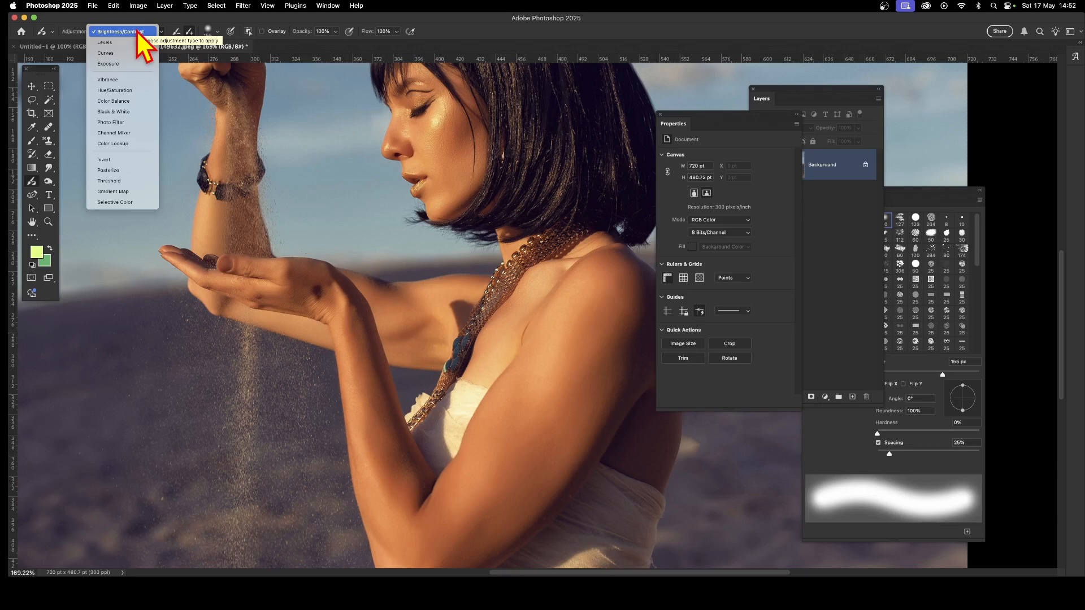
click(145, 31)
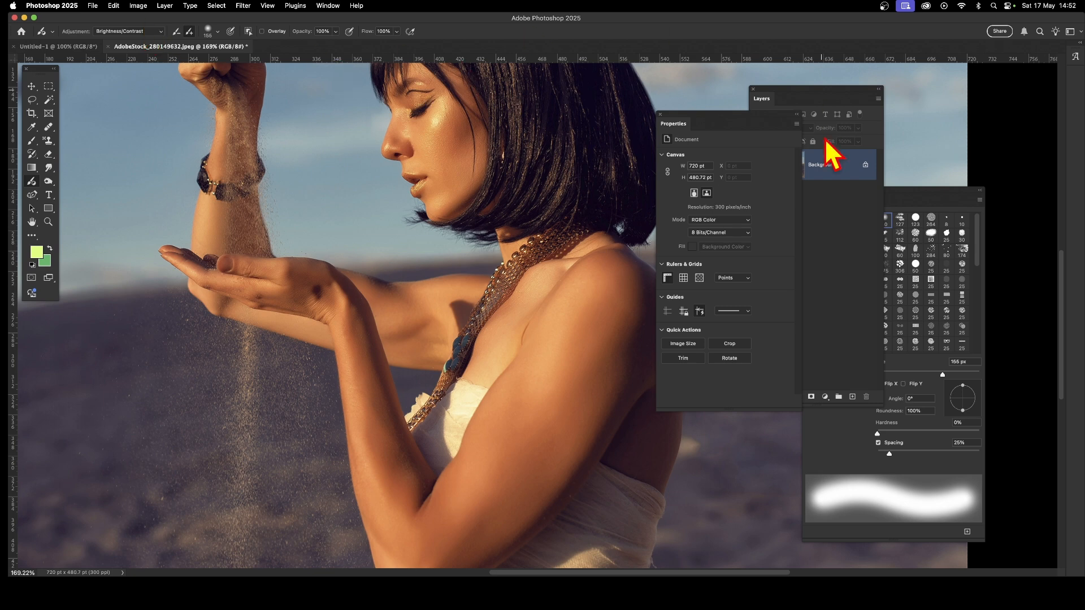
mouse_move(460, 141)
mouse_down()
mouse_move(440, 109)
mouse_move(459, 145)
mouse_move(426, 156)
mouse_move(408, 84)
mouse_move(427, 69)
mouse_move(449, 133)
mouse_move(436, 184)
mouse_move(455, 121)
mouse_up()
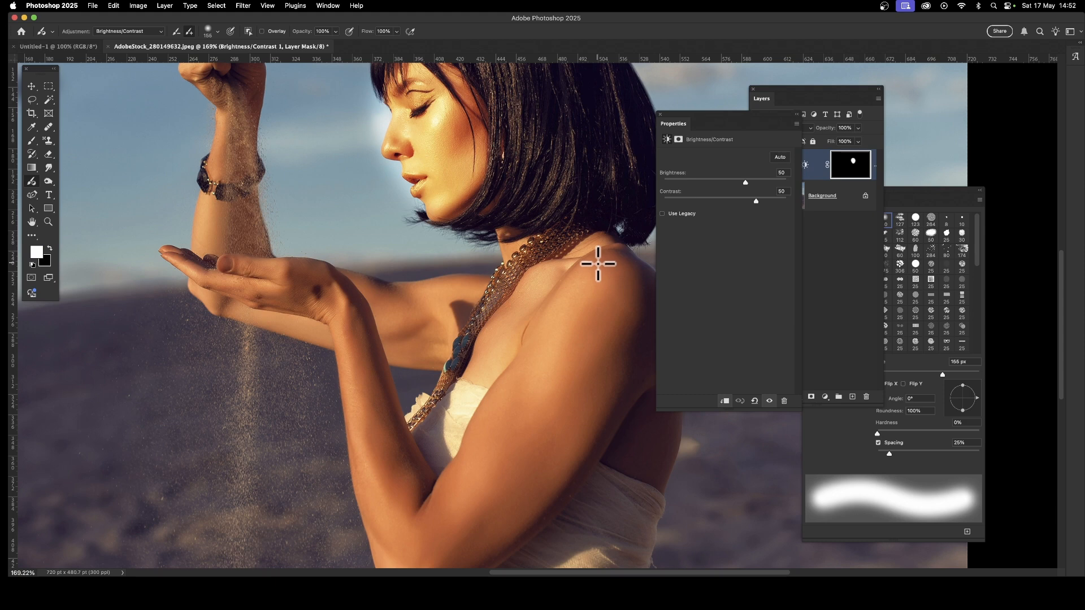
mouse_move(599, 264)
mouse_down()
mouse_move(428, 521)
mouse_move(600, 255)
mouse_move(436, 501)
mouse_up()
mouse_move(346, 301)
mouse_down()
mouse_move(368, 346)
mouse_move(378, 497)
mouse_move(404, 549)
mouse_up()
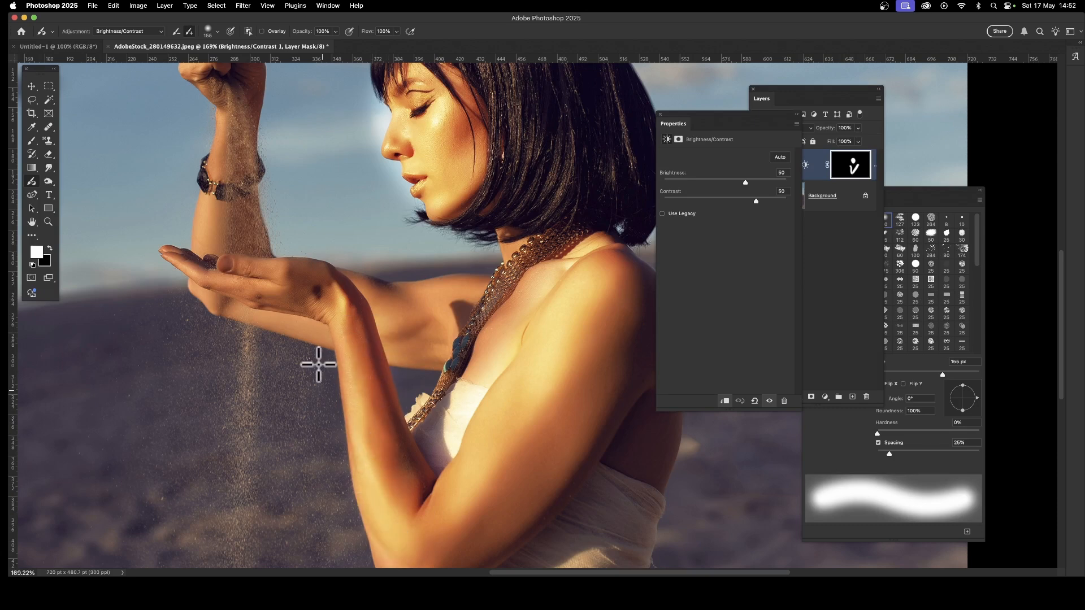
mouse_move(223, 280)
mouse_down()
mouse_move(235, 277)
mouse_move(213, 211)
mouse_move(222, 247)
mouse_up()
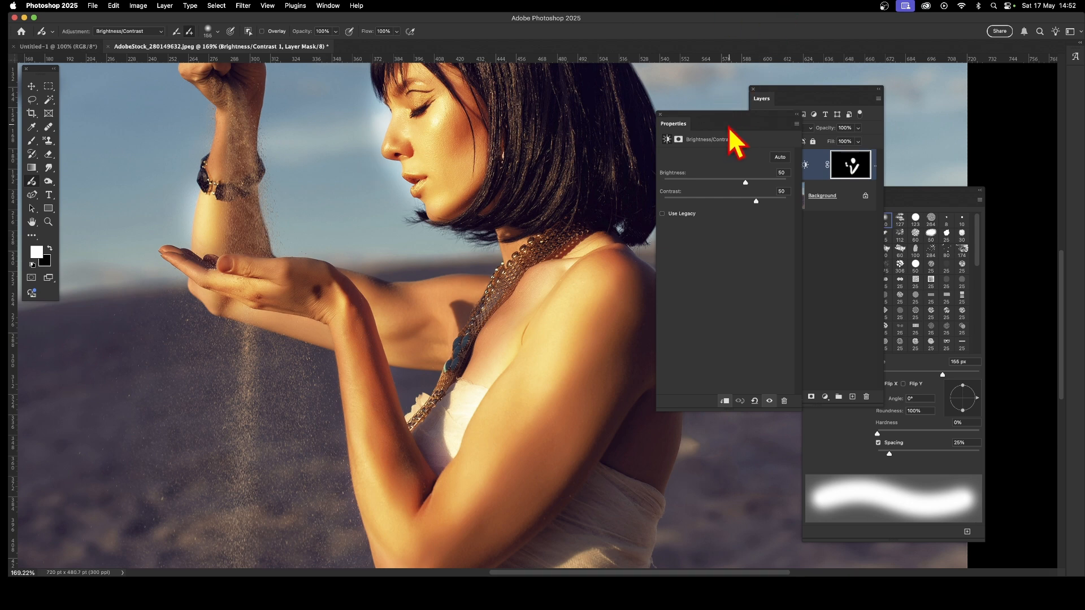
Set the painted Brightness/Contrast adjustment to brightness 31 and contrast 58.
drag(730, 116, 647, 113)
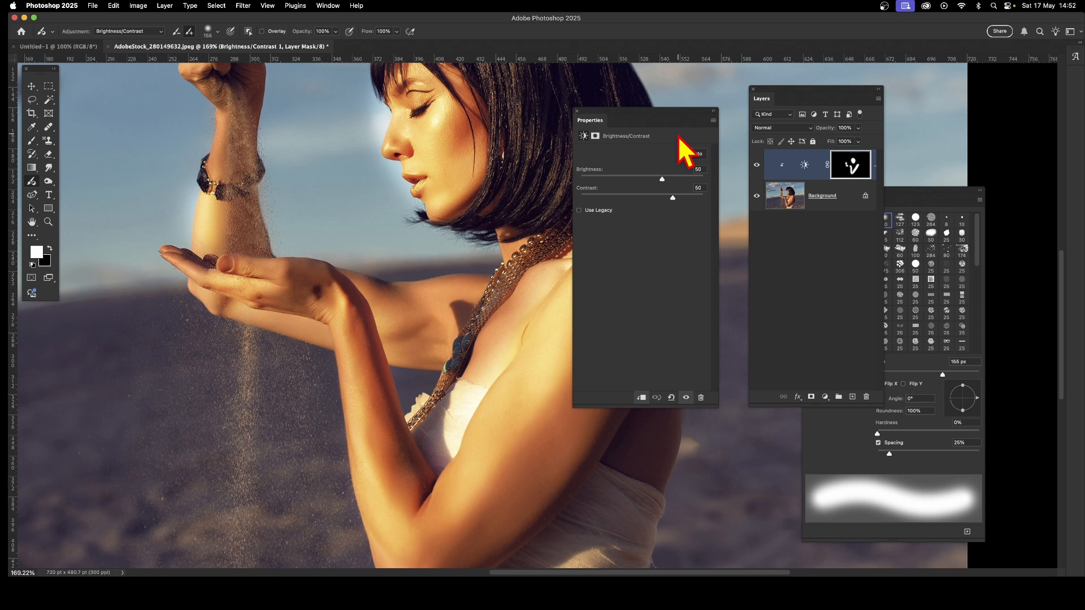
click(333, 6)
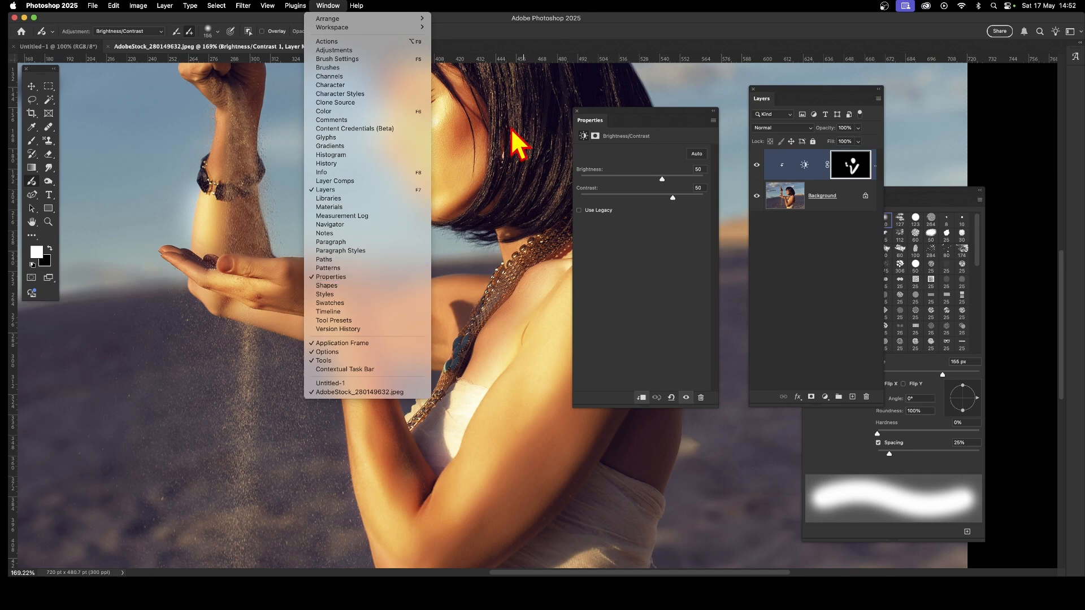
click(812, 150)
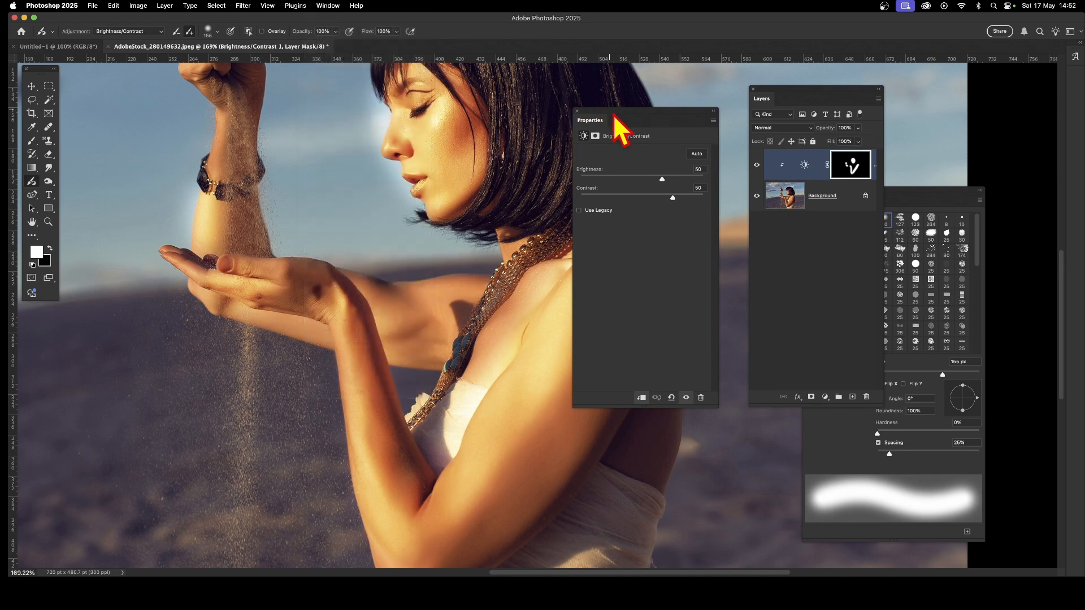
drag(616, 113, 687, 113)
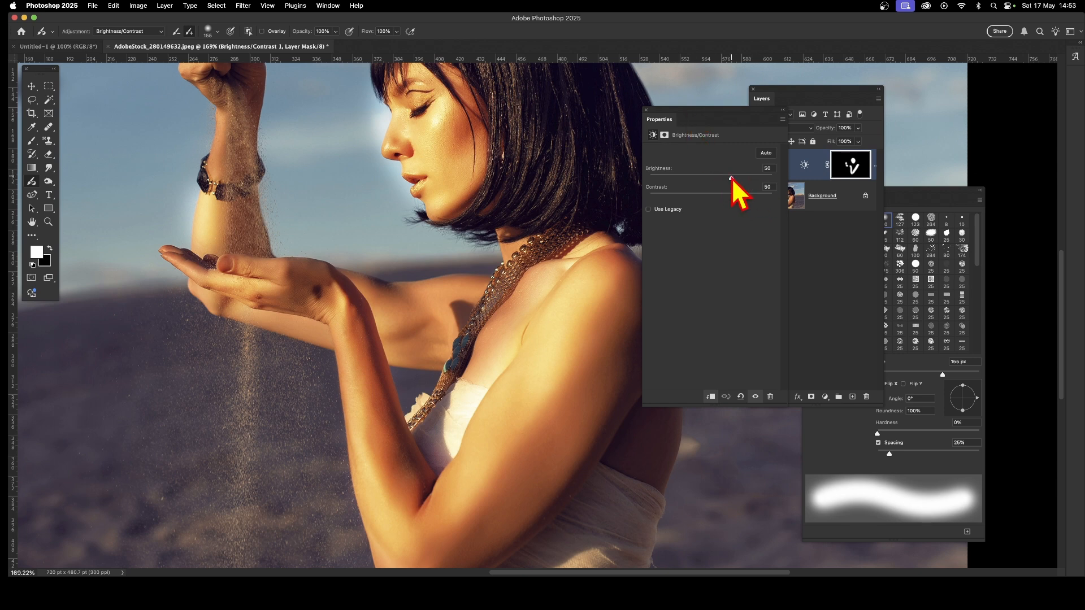
mouse_move(731, 178)
mouse_down()
mouse_move(672, 177)
mouse_move(749, 192)
mouse_move(662, 179)
mouse_move(709, 179)
mouse_move(723, 196)
mouse_move(706, 197)
mouse_move(746, 197)
mouse_move(722, 178)
mouse_up()
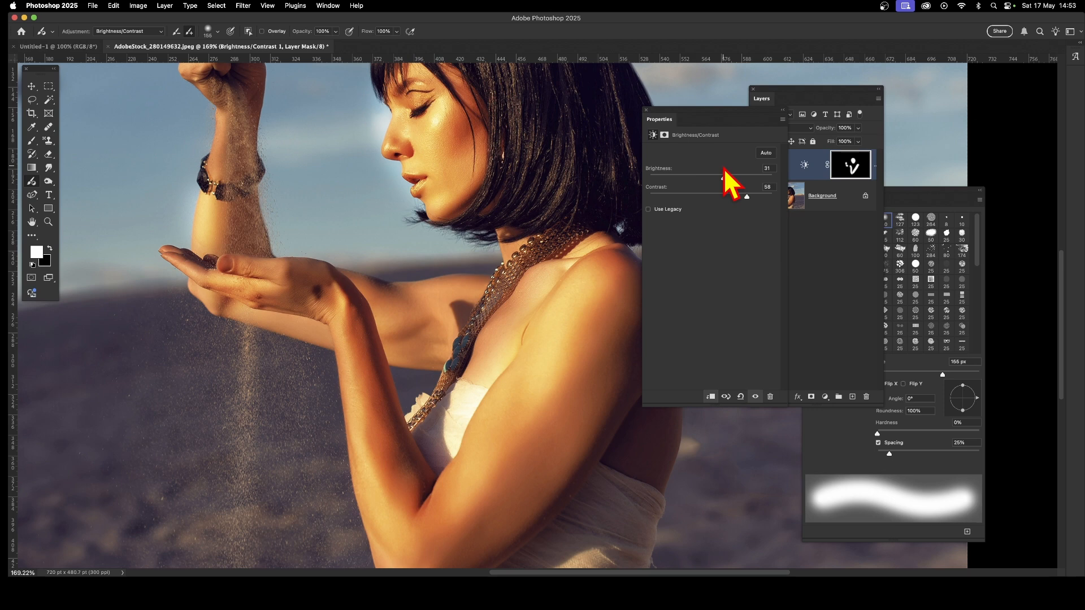
Paint a separate Levels adjustment over the woman's near upper arm and forearm with the Adjustment Brush.
click(144, 33)
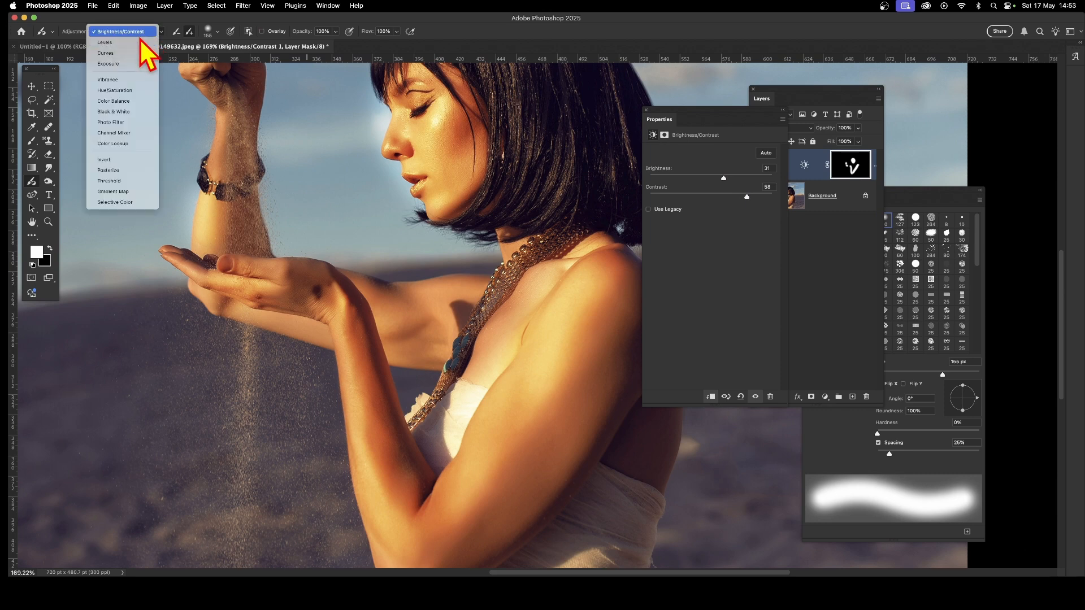
click(143, 43)
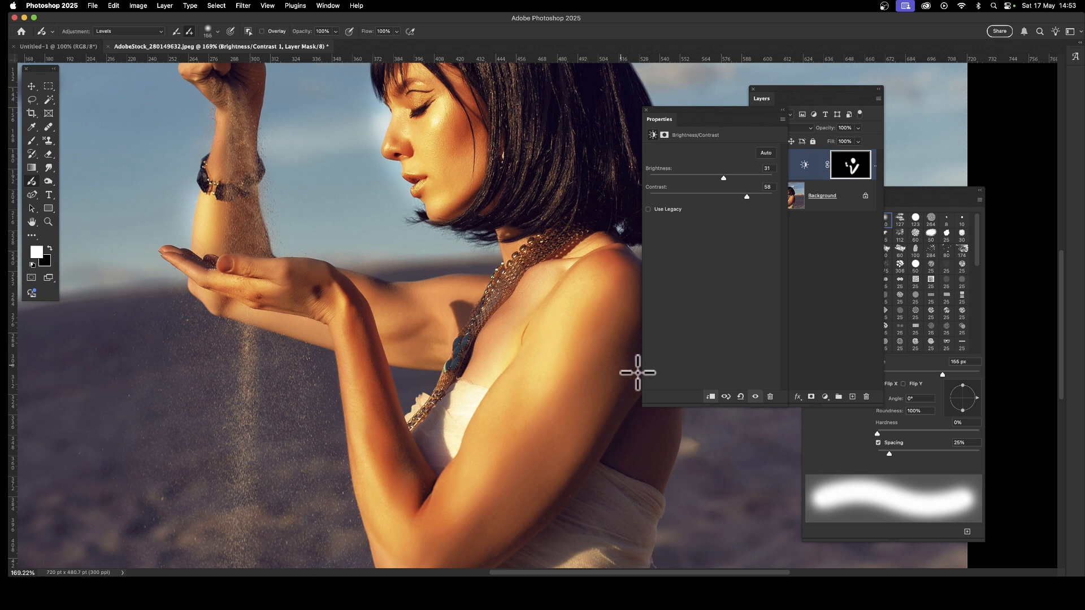
click(609, 326)
mouse_move(609, 325)
mouse_down()
mouse_move(585, 375)
mouse_move(615, 306)
mouse_move(530, 448)
mouse_move(584, 351)
mouse_move(510, 461)
mouse_move(521, 460)
mouse_move(517, 450)
mouse_move(489, 486)
mouse_move(519, 430)
mouse_move(477, 498)
mouse_move(526, 420)
mouse_move(459, 513)
mouse_move(514, 441)
mouse_move(426, 536)
mouse_move(362, 428)
mouse_move(371, 501)
mouse_move(349, 328)
mouse_move(360, 443)
mouse_up()
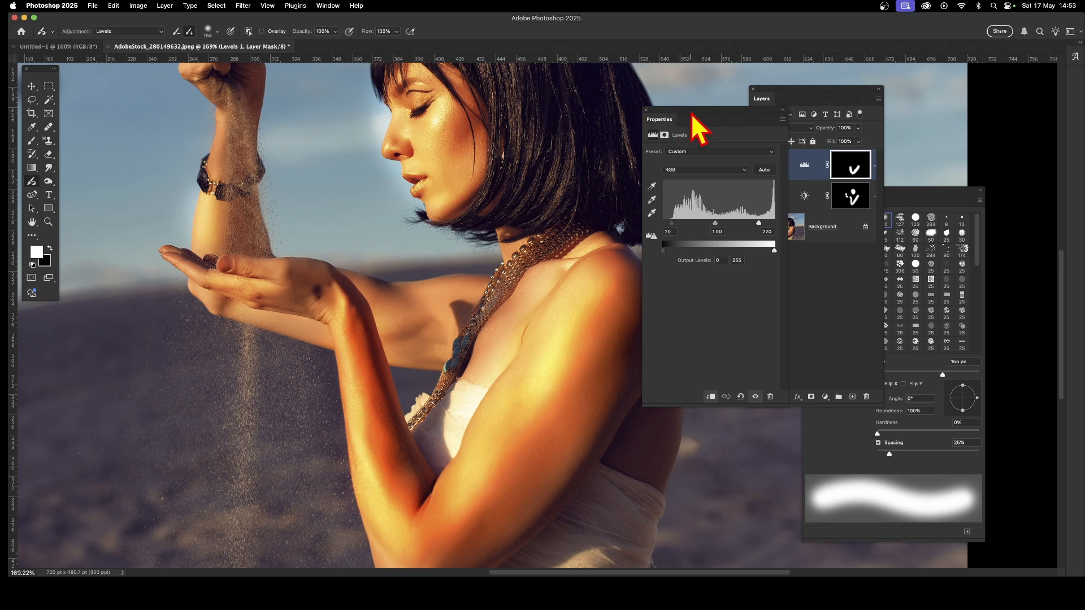
Set the output levels of the Levels adjustment to 57 and 156.
drag(693, 114, 631, 102)
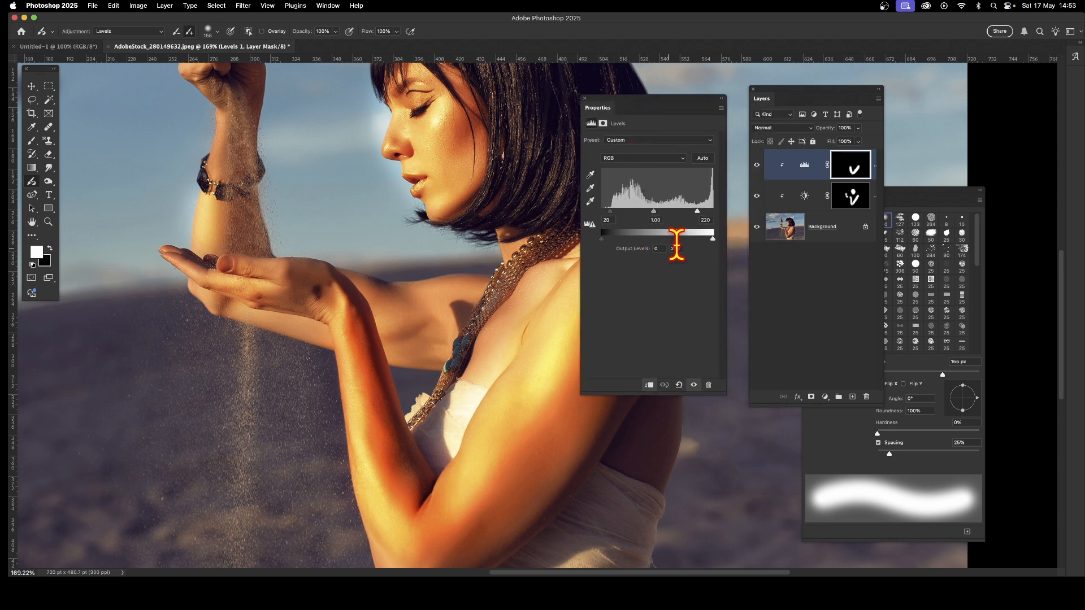
drag(712, 239, 673, 240)
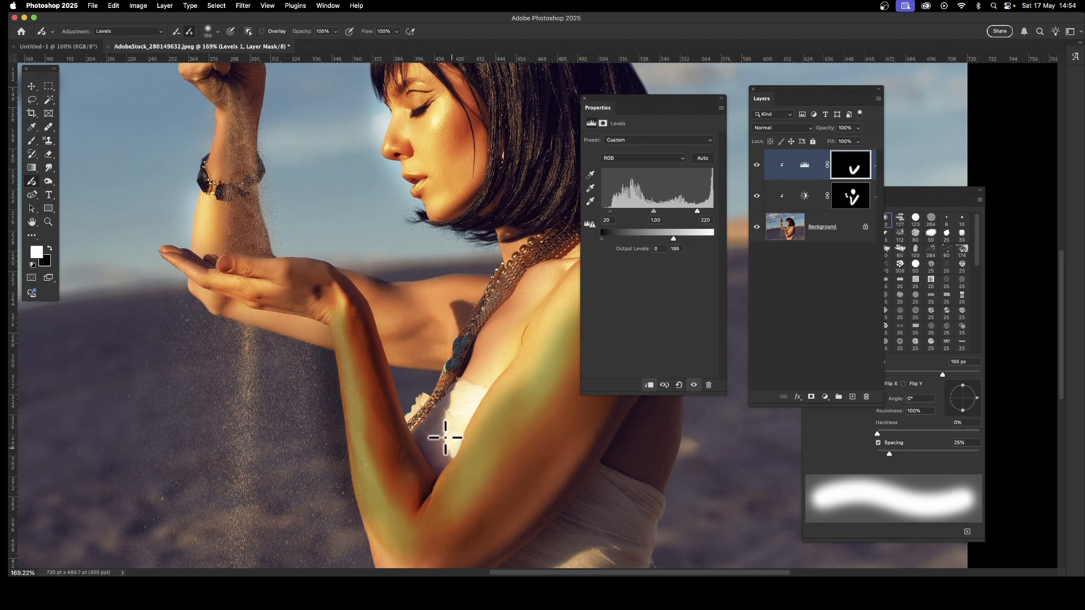
mouse_move(672, 239)
mouse_down()
mouse_move(626, 239)
mouse_move(669, 239)
mouse_up()
drag(601, 238, 624, 238)
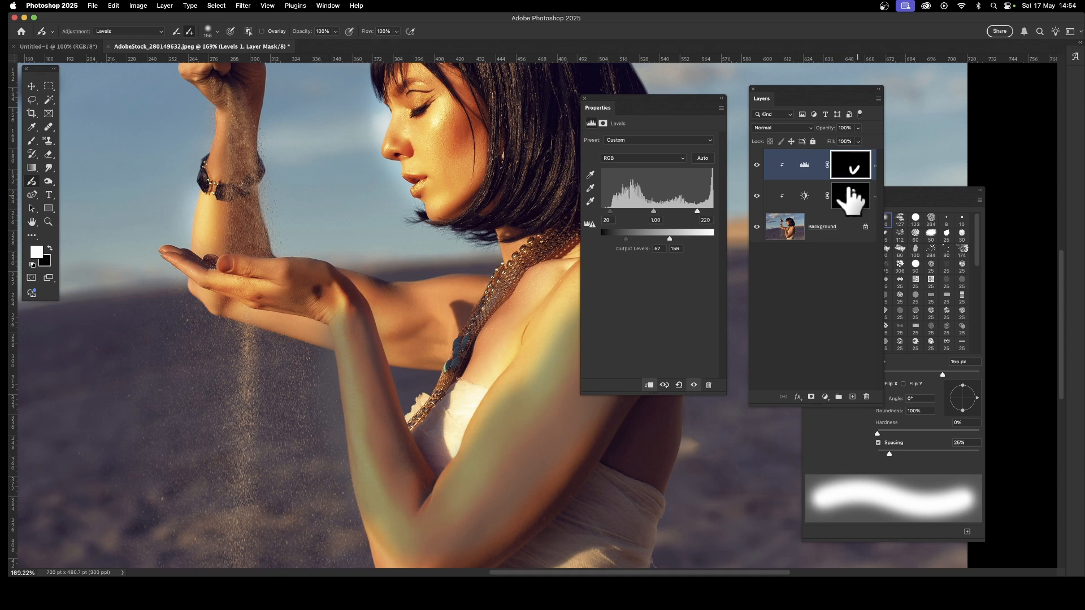
Delete the Levels adjustment's mask and layer along with the Brightness/Contrast layer, leaving only the Background.
drag(826, 91, 814, 86)
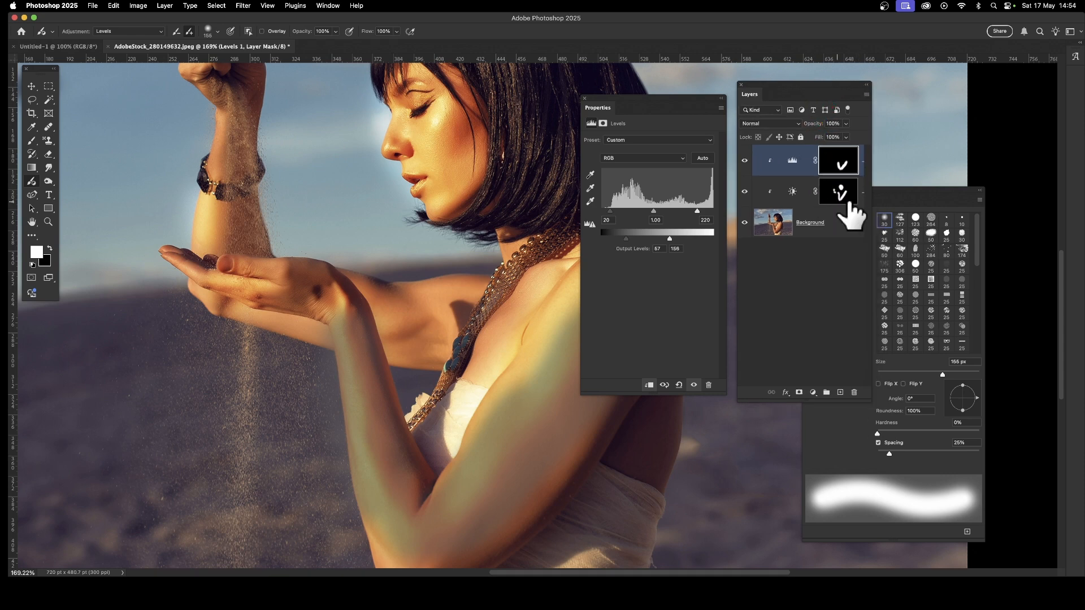
click(854, 393)
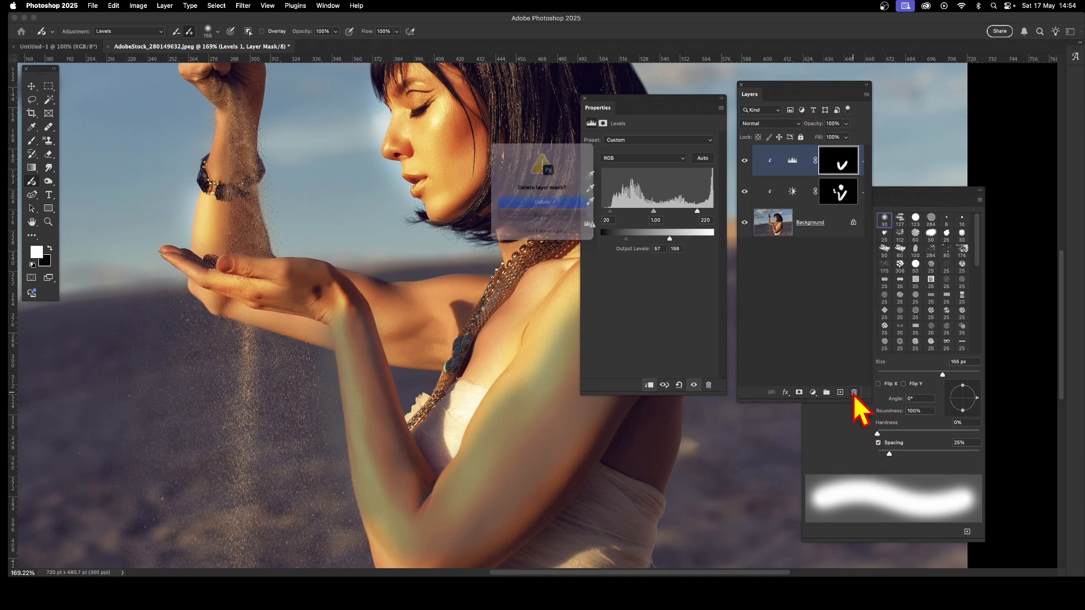
click(565, 205)
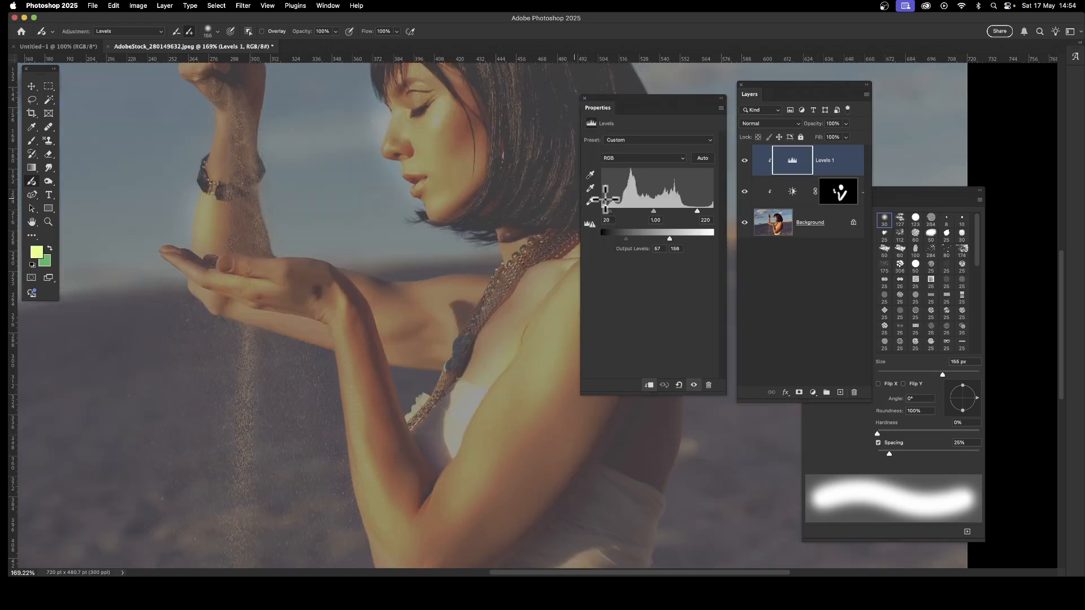
drag(839, 169, 854, 392)
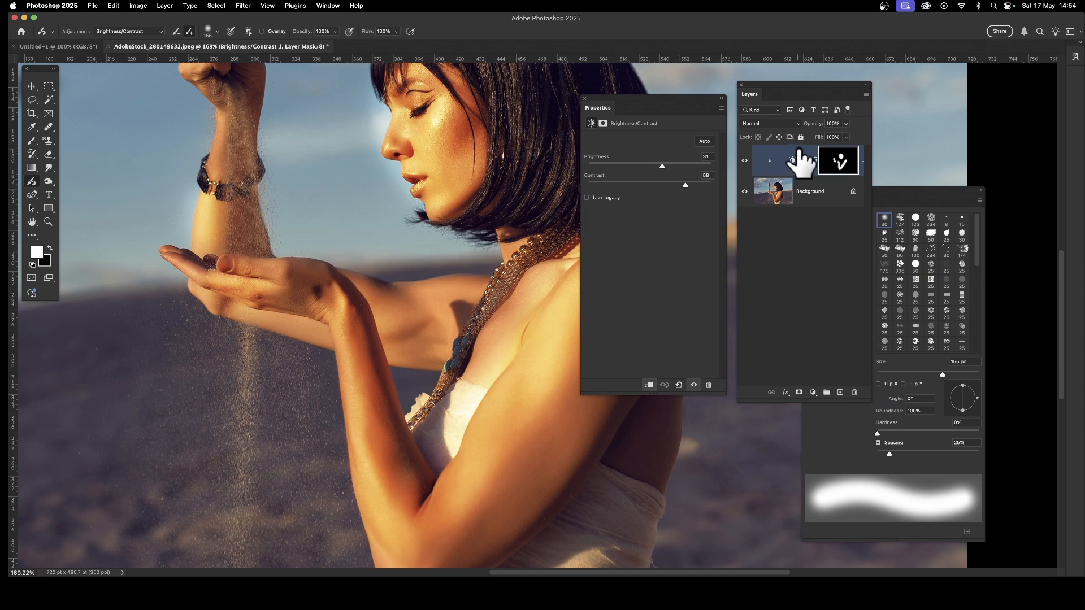
drag(799, 165, 854, 395)
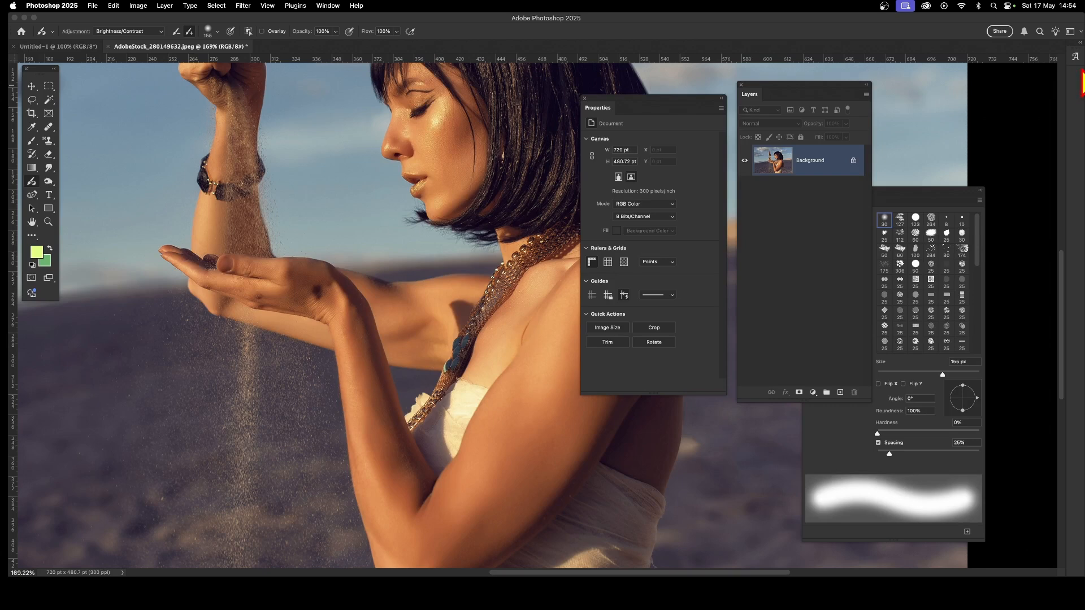
Paint a Hue/Saturation adjustment over the woman's face, neck, outstretched hand and far arm with the Adjustment Brush.
click(134, 32)
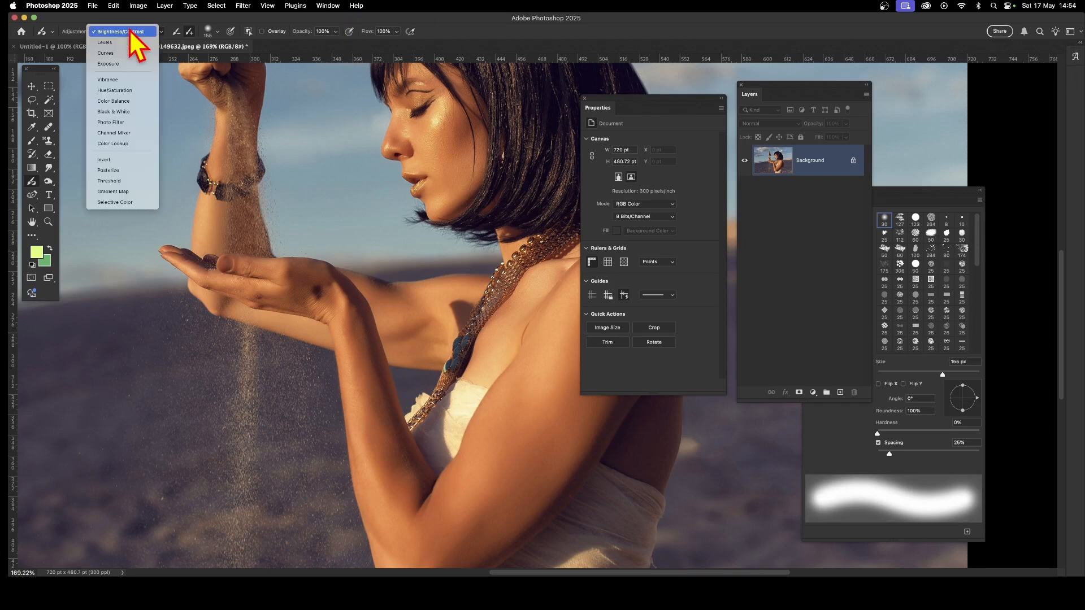
click(114, 90)
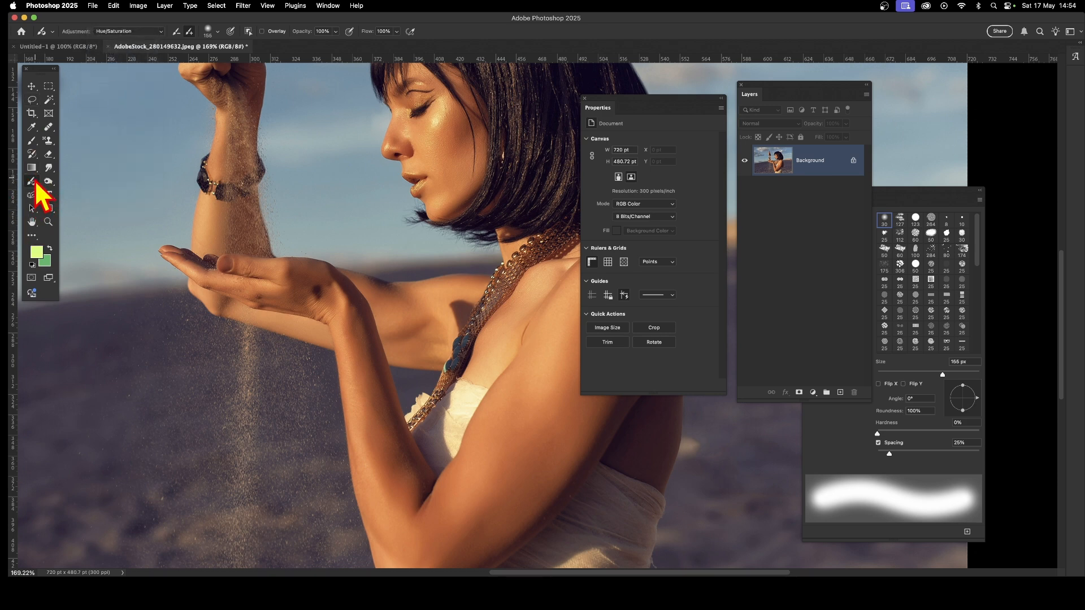
click(469, 124)
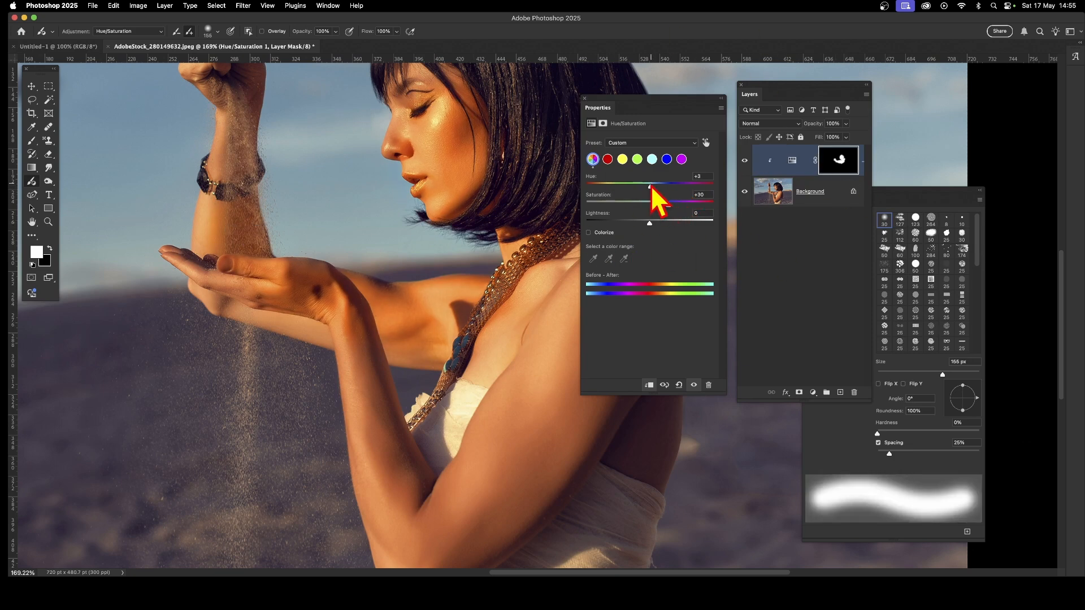
Set the adjustment's hue to +66 and extend its painted area over the near upper arm and forearm.
drag(651, 188, 673, 188)
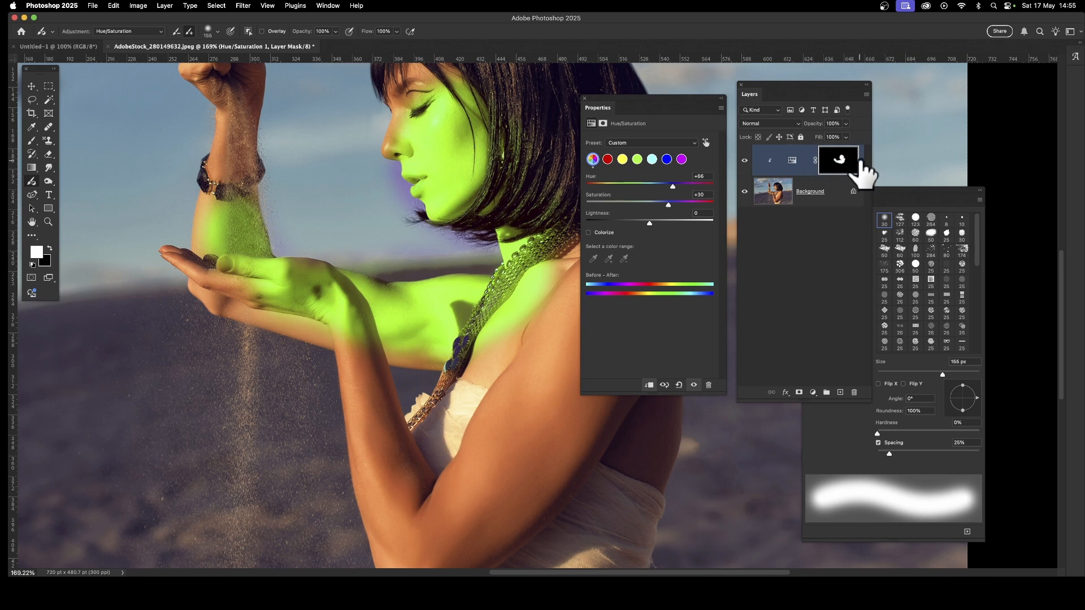
mouse_move(529, 368)
mouse_down()
mouse_move(527, 428)
mouse_move(488, 479)
mouse_move(540, 414)
mouse_move(511, 492)
mouse_up()
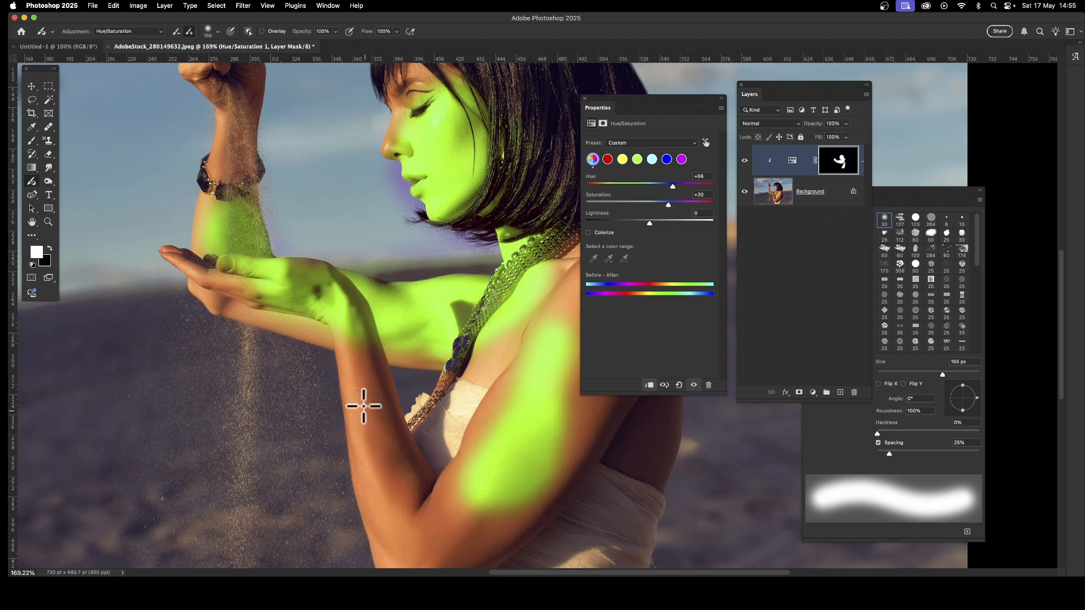
mouse_move(363, 402)
mouse_down()
mouse_move(399, 496)
mouse_move(402, 486)
mouse_move(433, 535)
mouse_up()
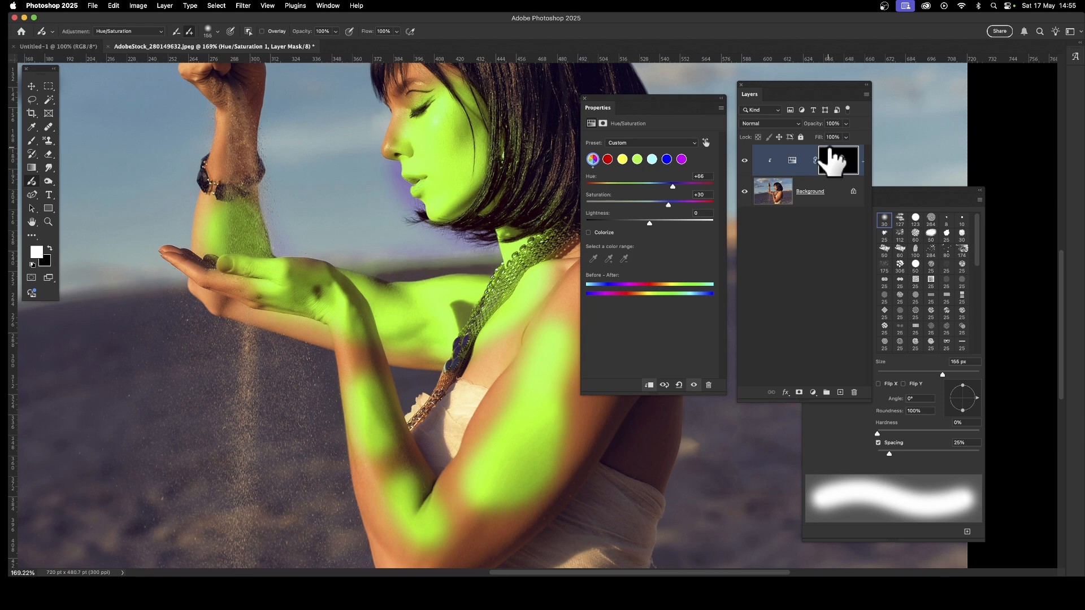
Fill the Hue/Saturation layer mask with black in Normal mode at 100% opacity.
click(113, 5)
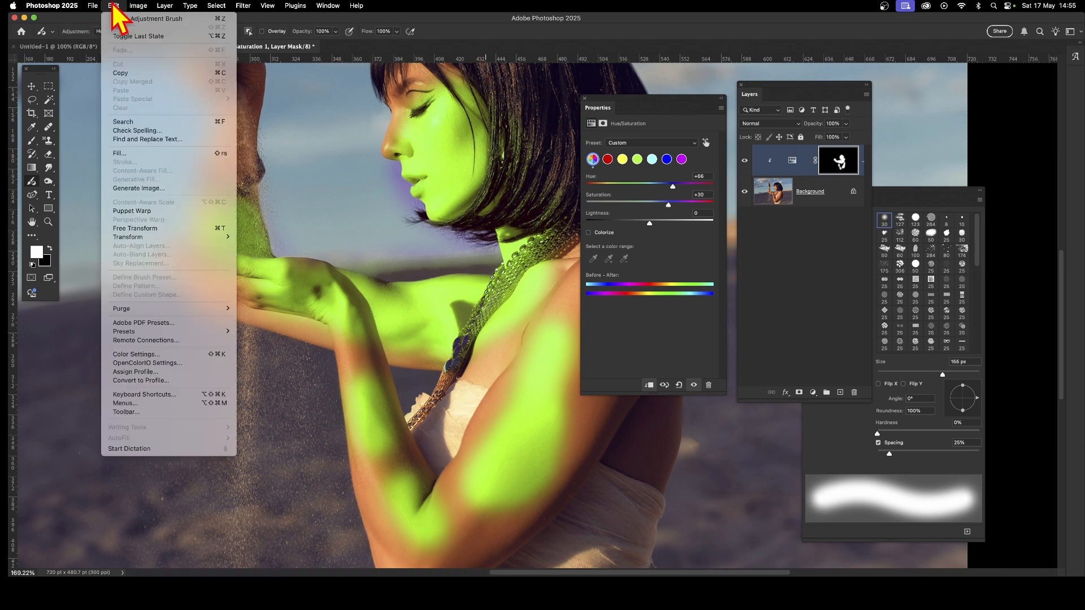
click(141, 154)
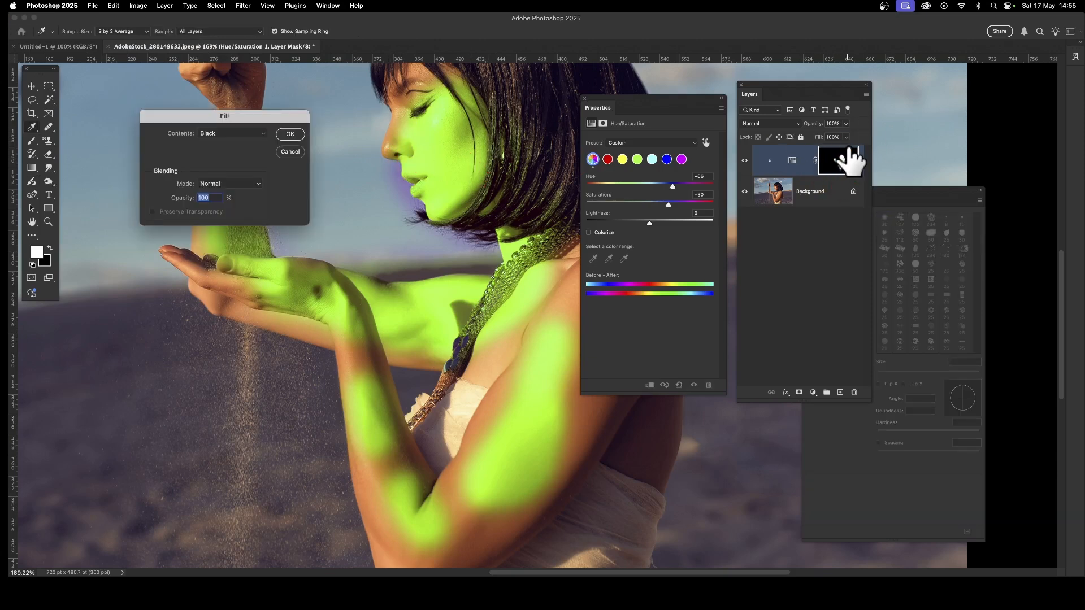
click(229, 134)
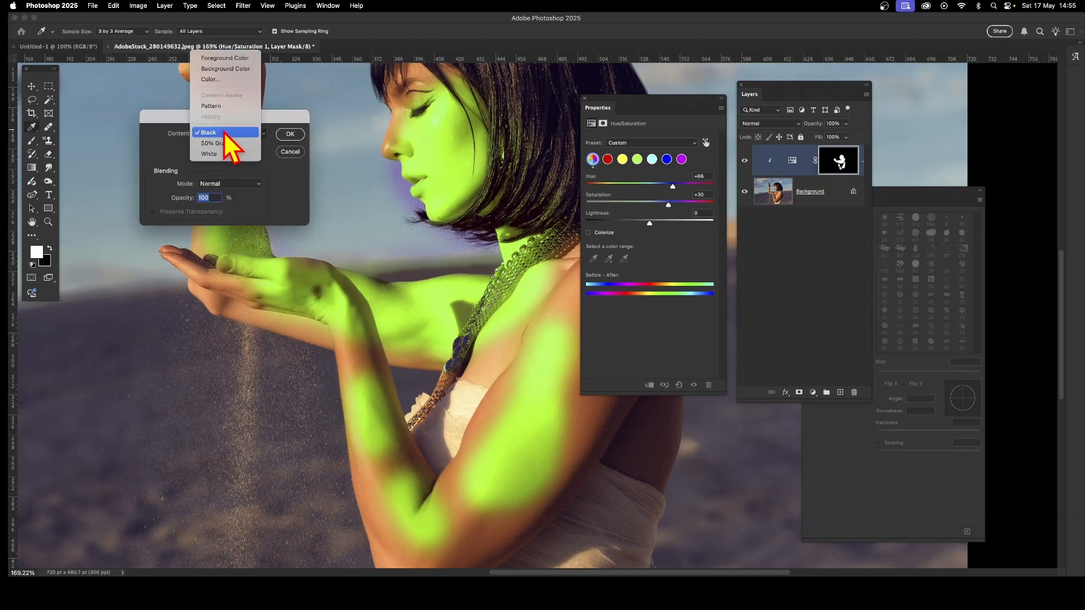
click(225, 134)
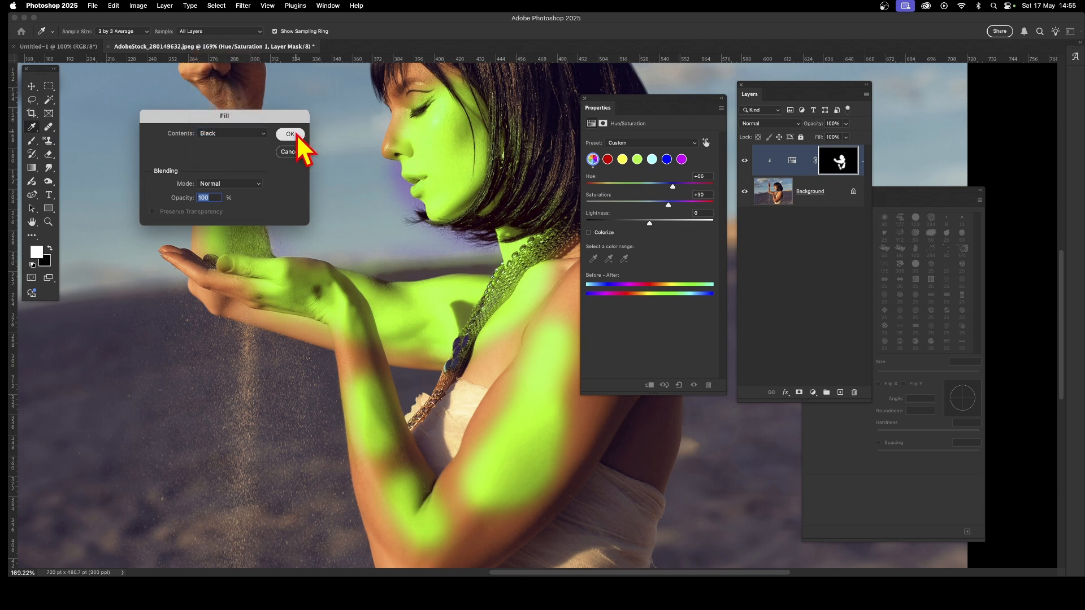
click(290, 135)
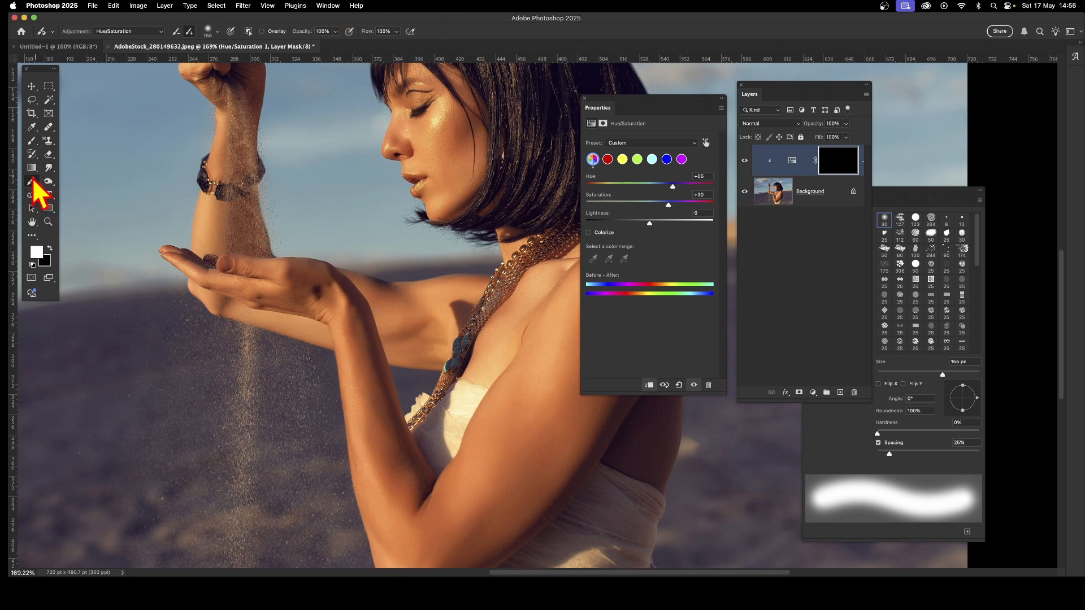
Paint the Hue/Saturation adjustment back in over the face, then add the raised fist and wrist.
mouse_move(451, 140)
mouse_down()
mouse_move(458, 215)
mouse_move(482, 112)
mouse_move(464, 167)
mouse_move(439, 173)
mouse_move(434, 113)
mouse_move(414, 77)
mouse_move(435, 106)
mouse_move(429, 154)
mouse_move(408, 137)
mouse_move(392, 147)
mouse_move(443, 198)
mouse_up()
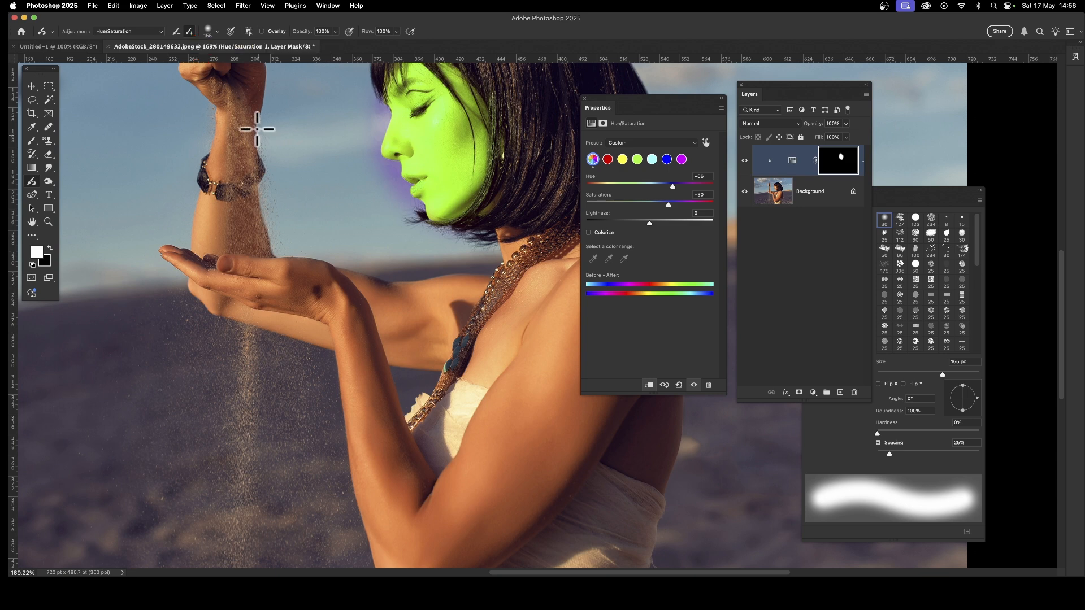
click(191, 33)
mouse_move(226, 84)
mouse_down()
mouse_move(245, 164)
mouse_move(235, 131)
mouse_move(246, 103)
mouse_move(244, 151)
mouse_up()
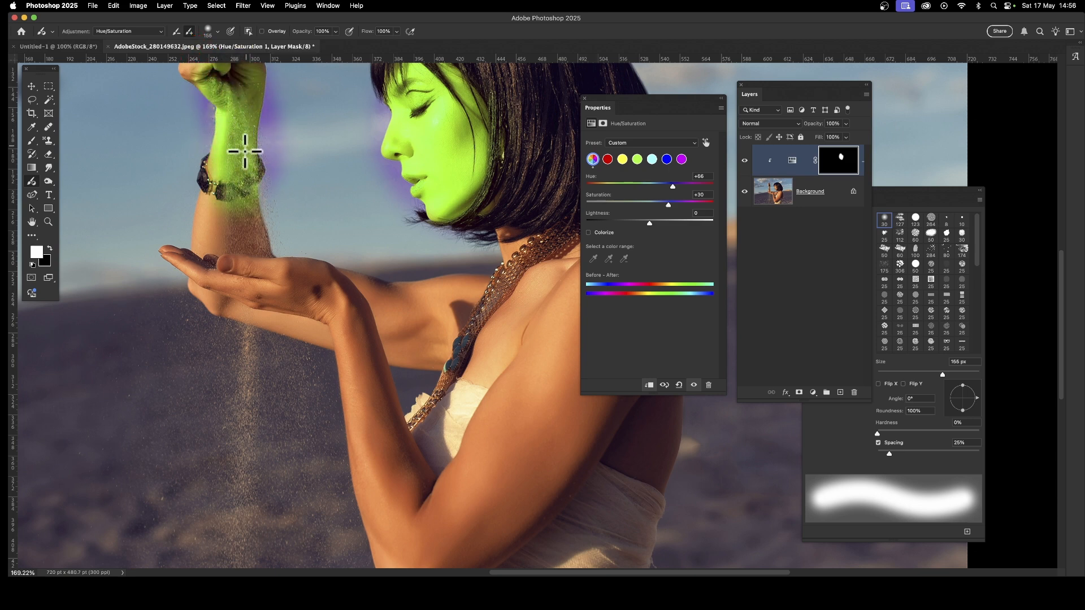
Erase the Hue/Saturation adjustment from the raised fist, wrist and lower face, and set its hue to -14.
click(178, 32)
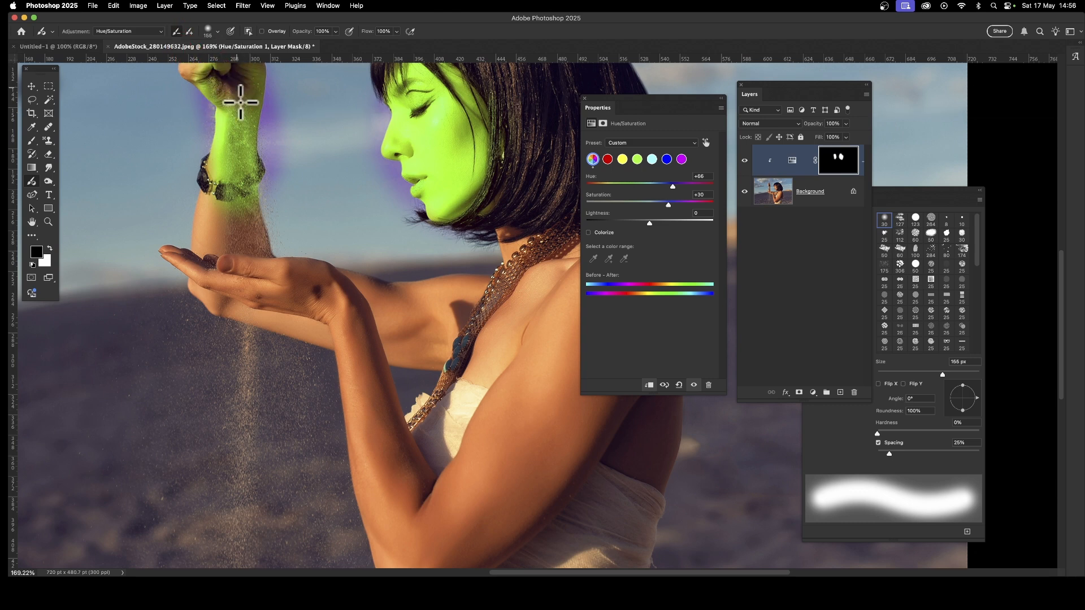
mouse_move(240, 103)
mouse_down()
mouse_move(213, 84)
mouse_move(206, 109)
mouse_move(237, 135)
mouse_move(239, 163)
mouse_move(215, 187)
mouse_move(235, 201)
mouse_move(233, 172)
mouse_up()
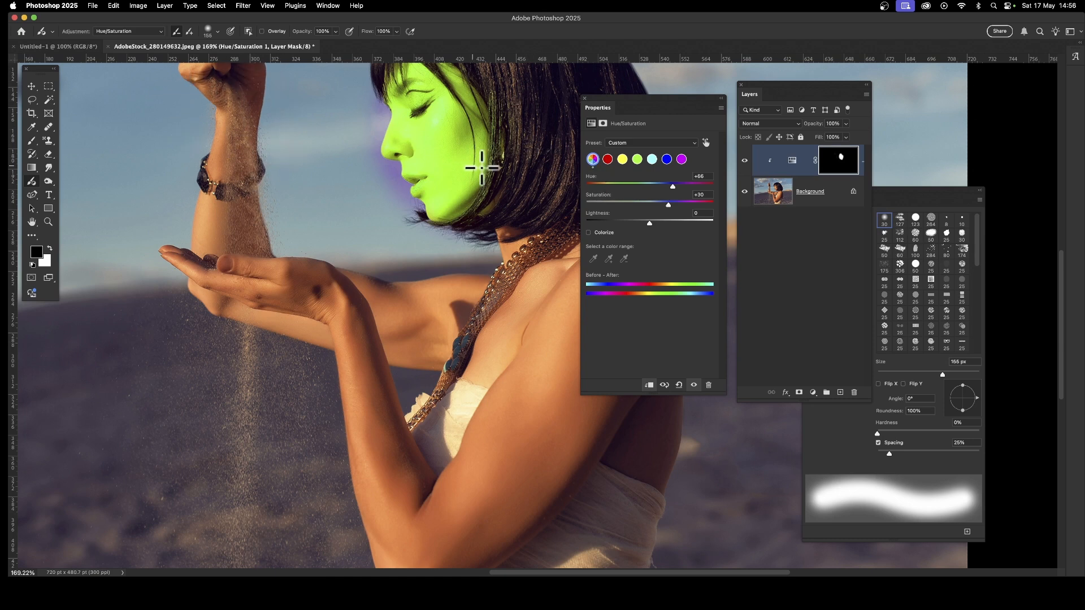
mouse_move(481, 167)
mouse_down()
mouse_move(464, 197)
mouse_move(428, 201)
mouse_move(387, 151)
mouse_move(390, 116)
mouse_move(378, 91)
mouse_move(462, 70)
mouse_up()
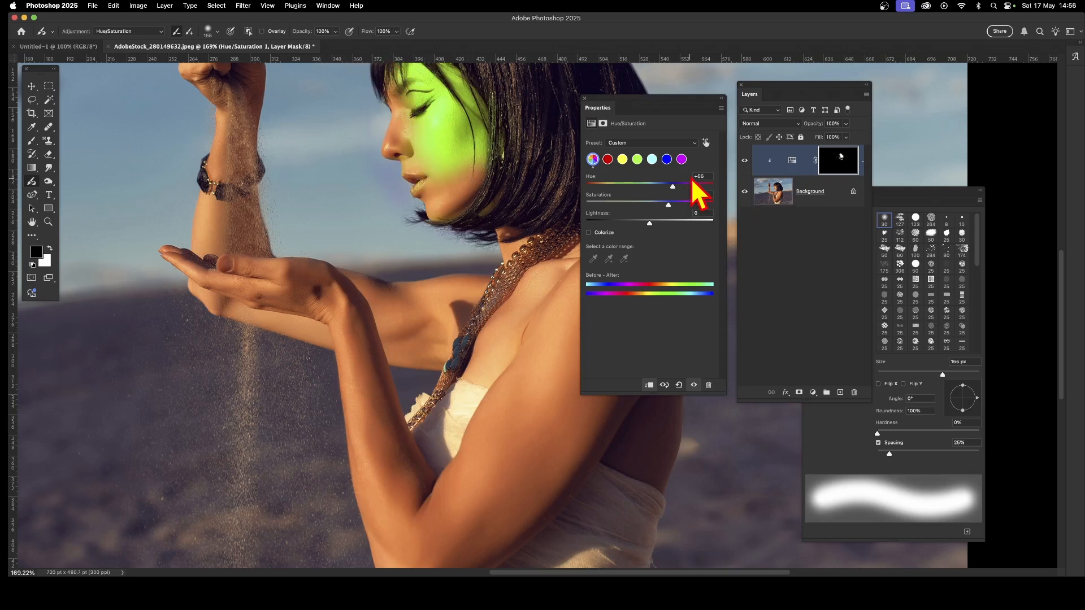
drag(673, 188, 644, 188)
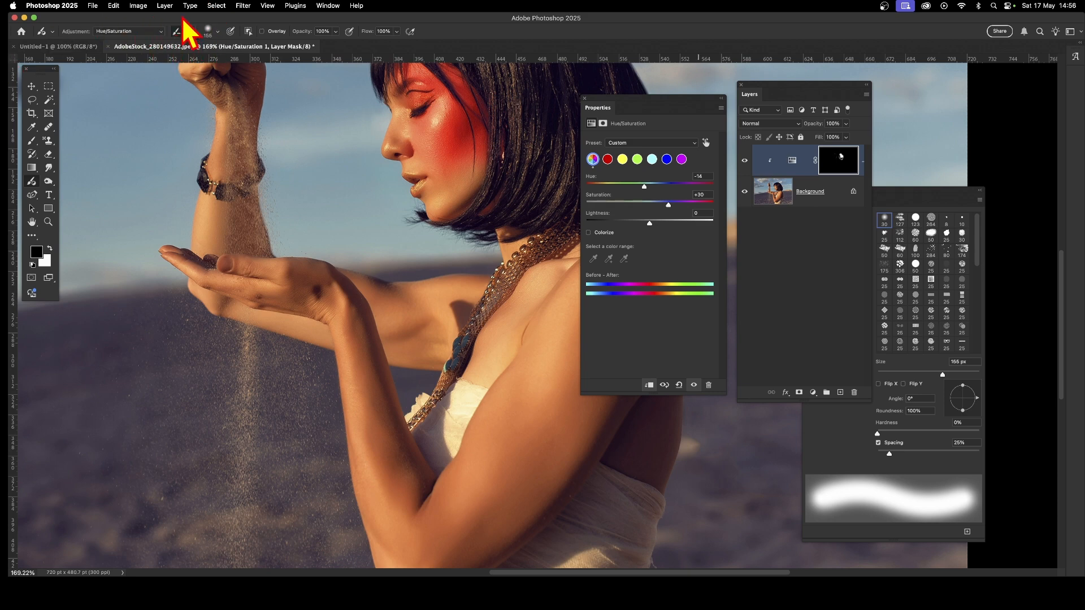
Choose the multi-dot 80 px brush tip in Brush Settings and set its spacing to 34%.
click(217, 32)
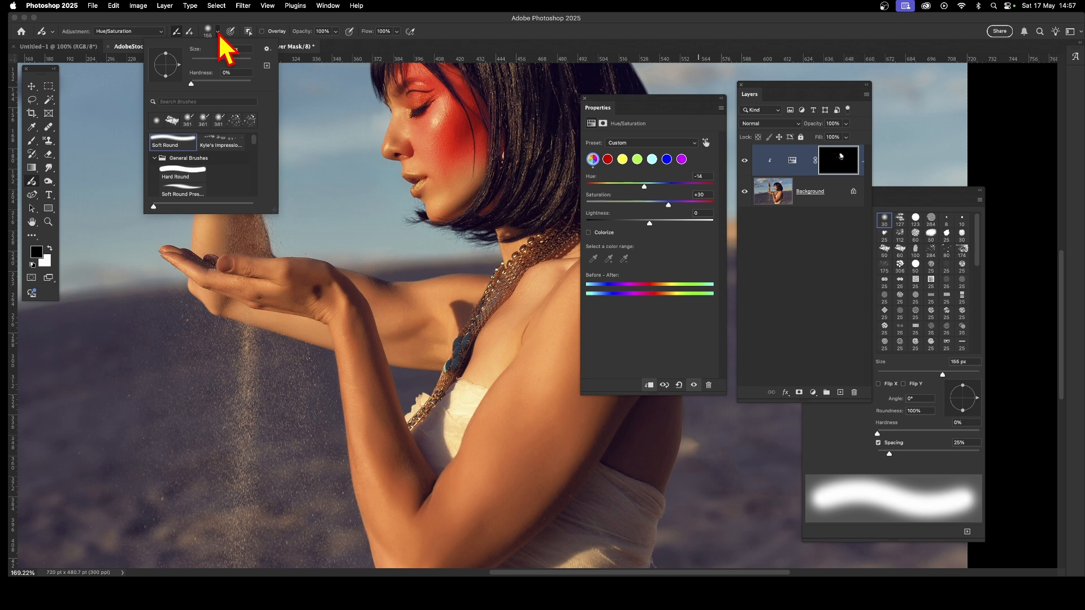
scroll(242, 170, down, 3)
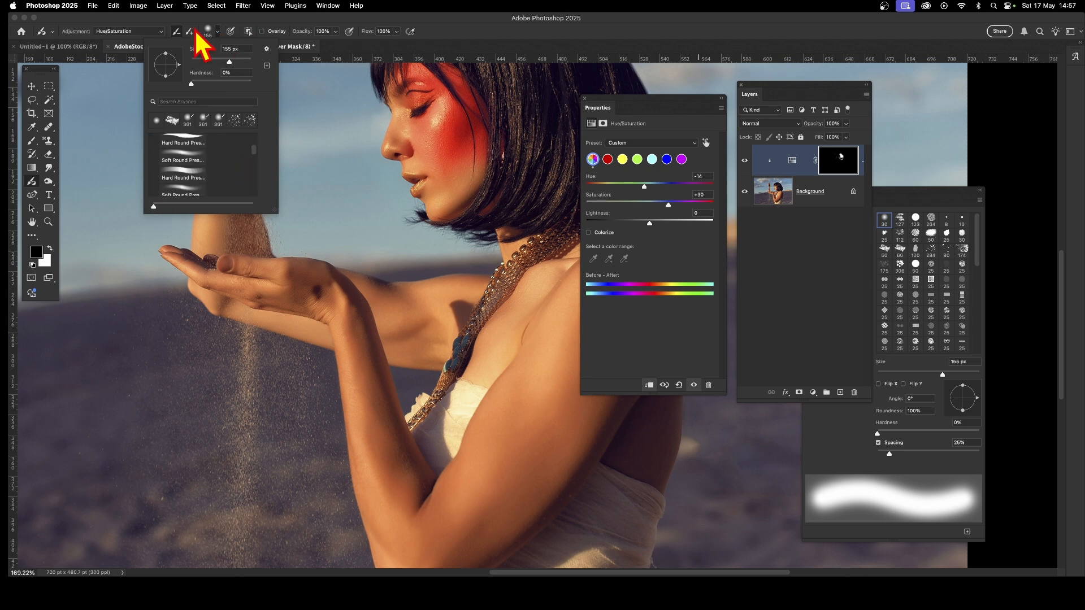
scroll(193, 189, down, 5)
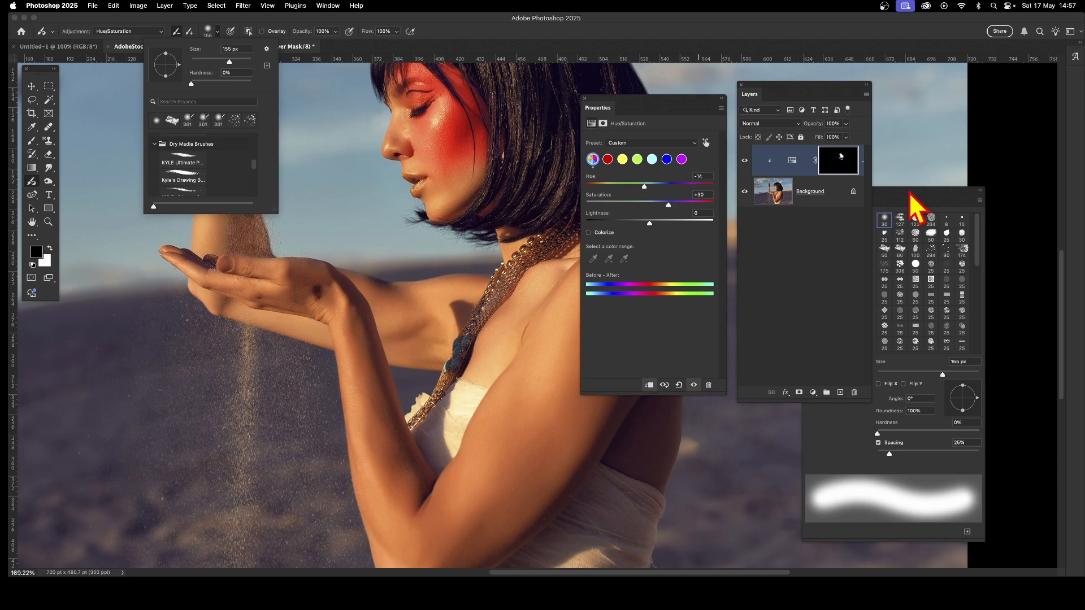
mouse_move(915, 205)
mouse_down()
mouse_move(957, 108)
mouse_move(774, 70)
mouse_up()
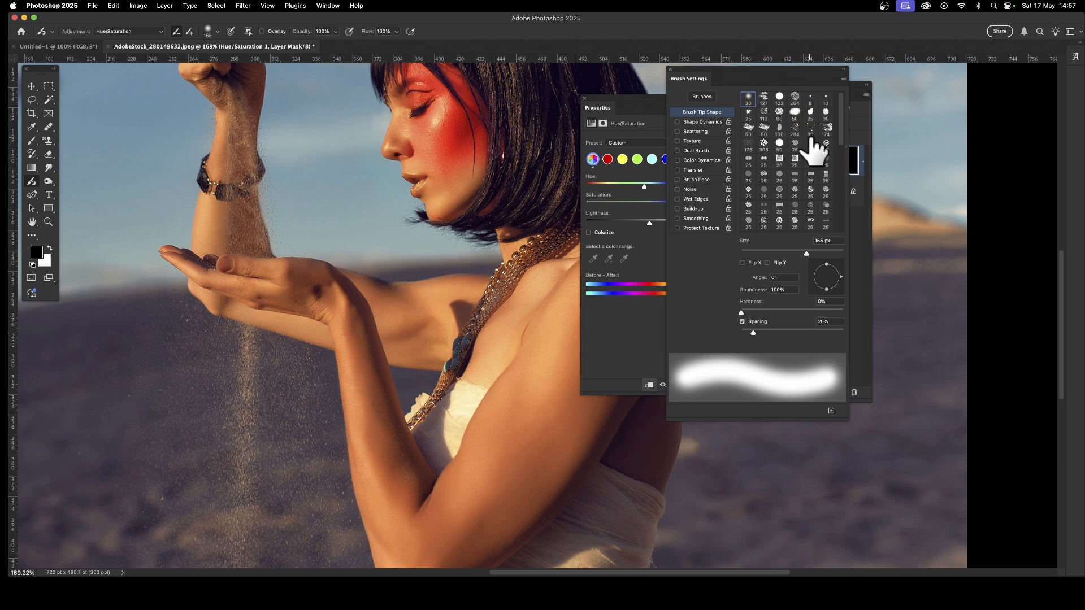
click(809, 129)
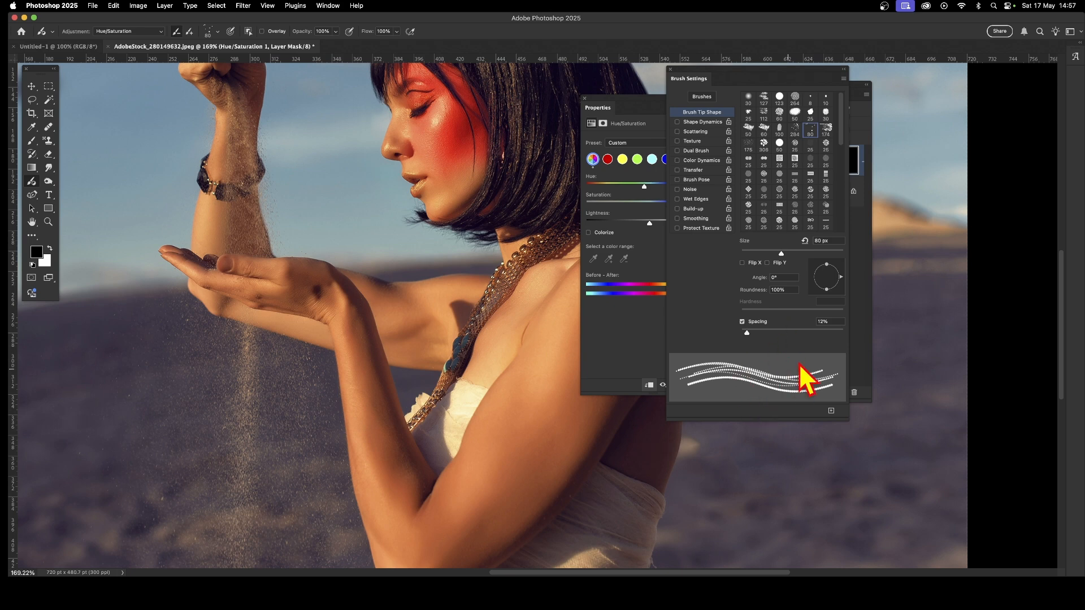
click(758, 333)
drag(758, 334, 757, 334)
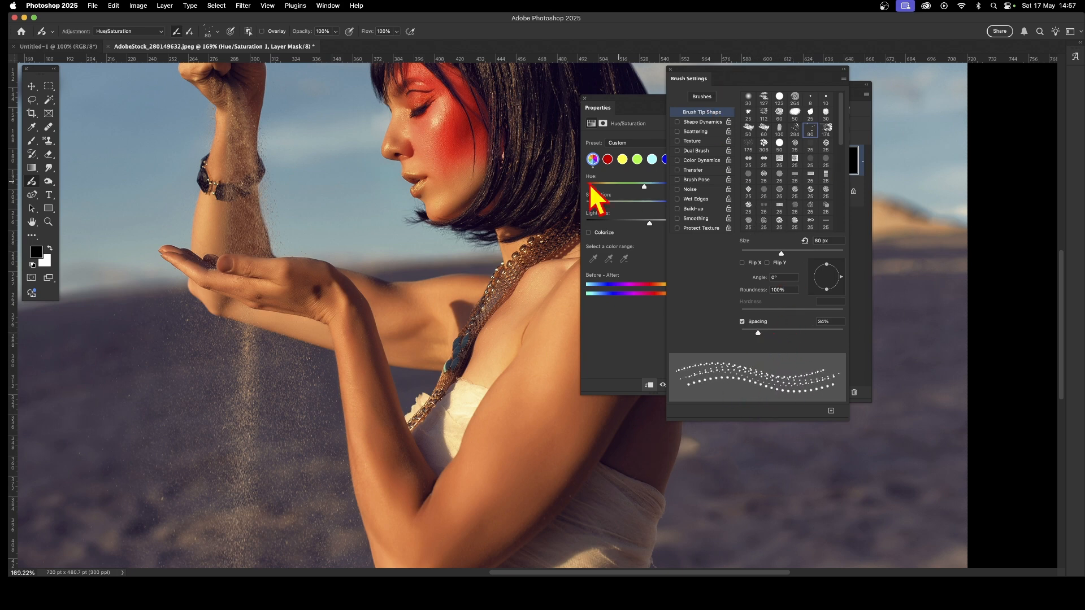
Speckle the Hue/Saturation adjustment across the face, raised forearm, outstretched hand and far arm, and set its hue to +57.
mouse_move(479, 110)
mouse_down()
mouse_move(382, 197)
mouse_move(475, 136)
mouse_move(461, 117)
mouse_move(414, 106)
mouse_move(473, 205)
mouse_move(449, 182)
mouse_move(451, 107)
mouse_move(436, 79)
mouse_up()
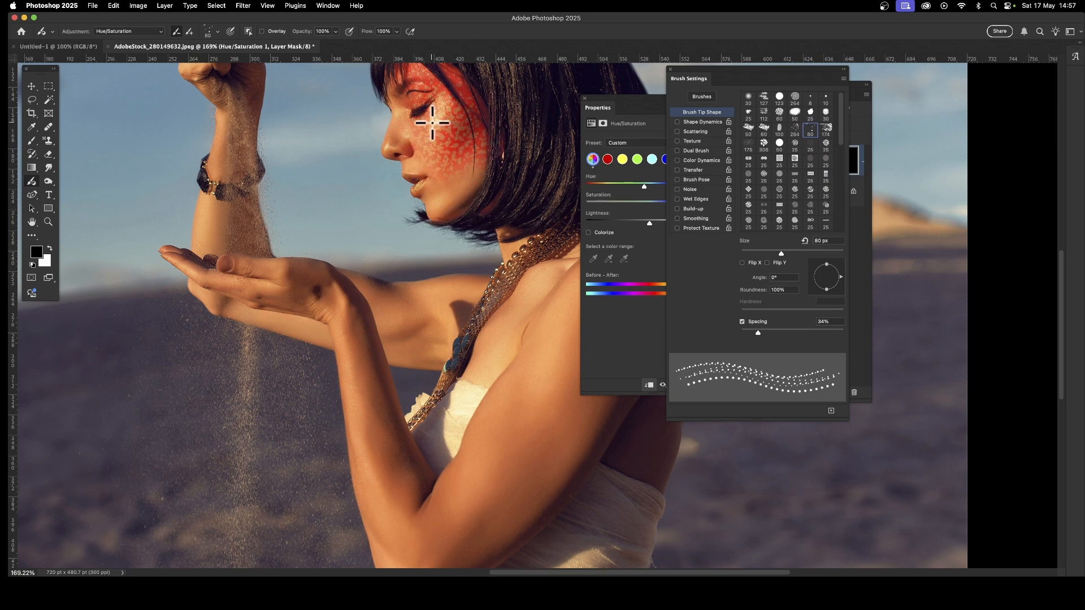
click(191, 32)
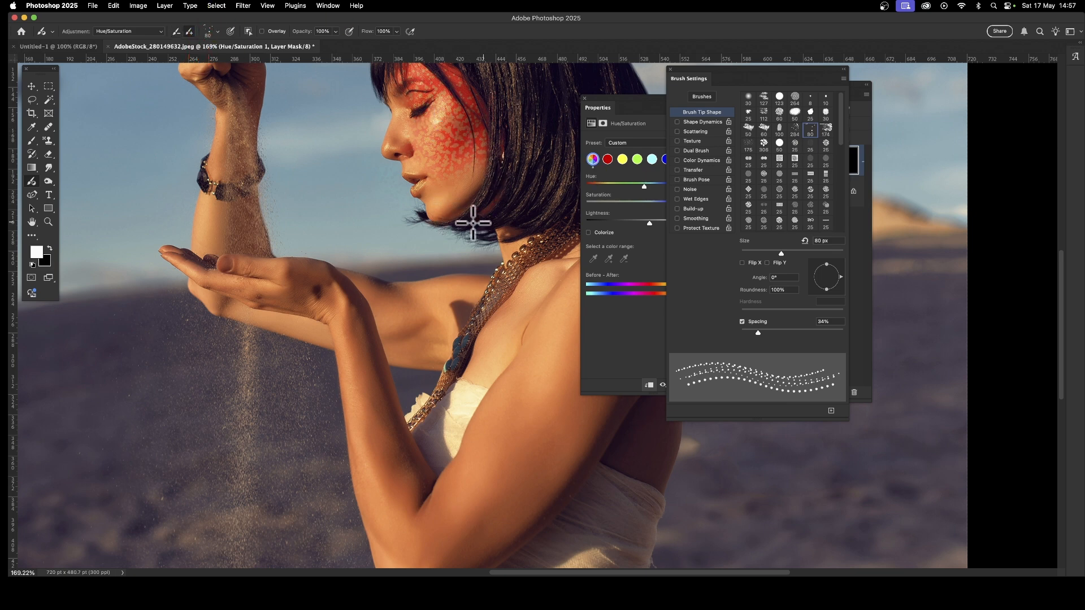
mouse_move(440, 172)
mouse_down()
mouse_move(470, 176)
mouse_move(507, 286)
mouse_move(310, 316)
mouse_move(247, 302)
mouse_move(349, 280)
mouse_move(341, 299)
mouse_move(384, 320)
mouse_move(289, 306)
mouse_move(461, 310)
mouse_move(317, 288)
mouse_move(212, 249)
mouse_move(207, 216)
mouse_move(199, 249)
mouse_move(195, 209)
mouse_move(212, 154)
mouse_move(224, 151)
mouse_move(225, 115)
mouse_up()
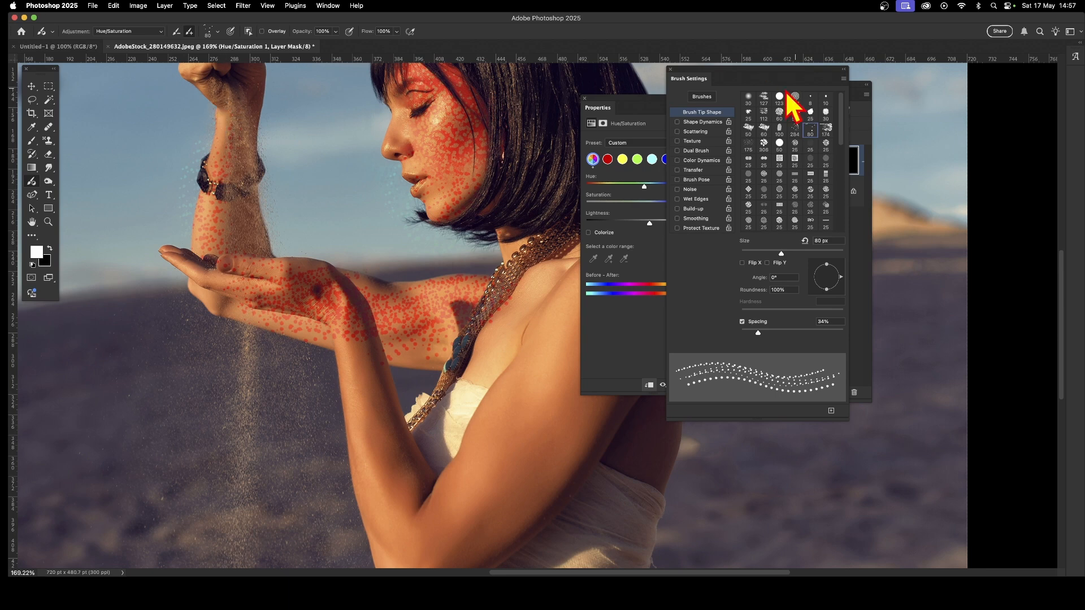
click(645, 113)
mouse_move(643, 186)
mouse_down()
mouse_move(679, 192)
mouse_move(656, 192)
mouse_move(670, 189)
mouse_up()
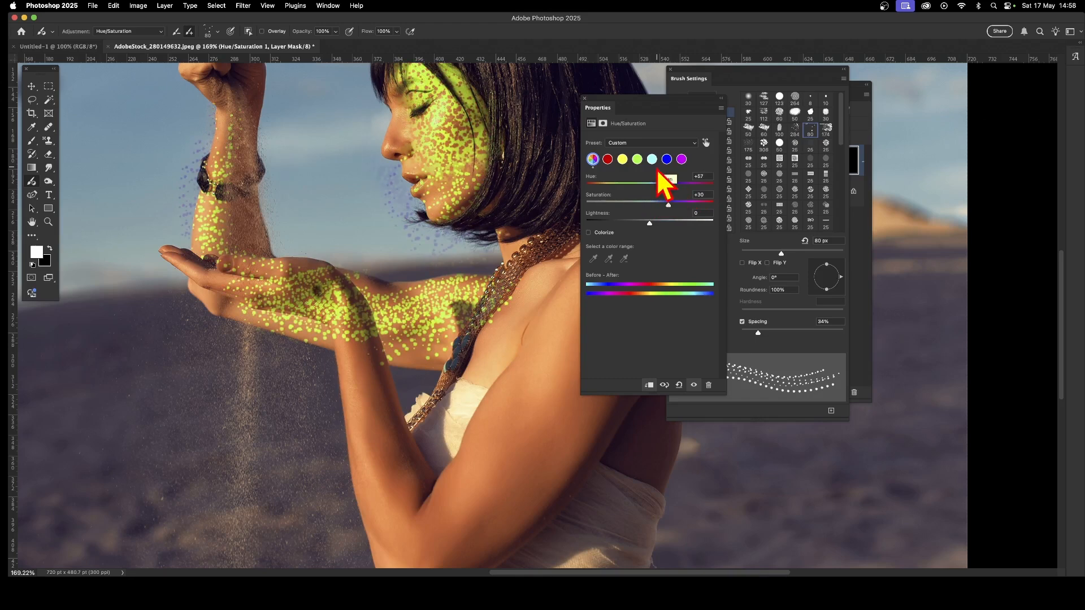
Enable Texture and Color Dynamics for the adjustment brush.
click(762, 82)
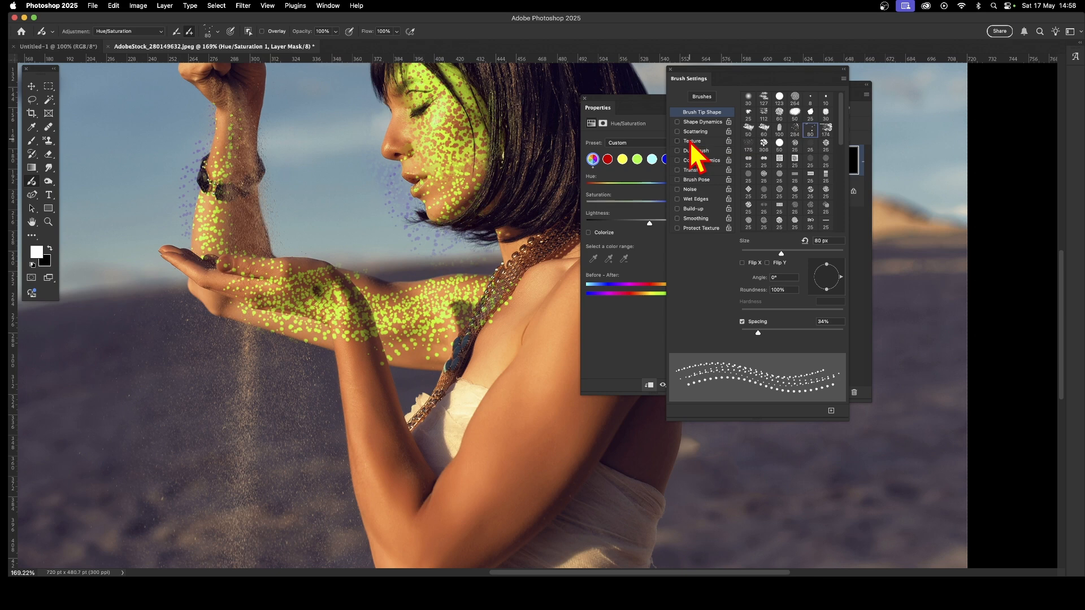
click(718, 141)
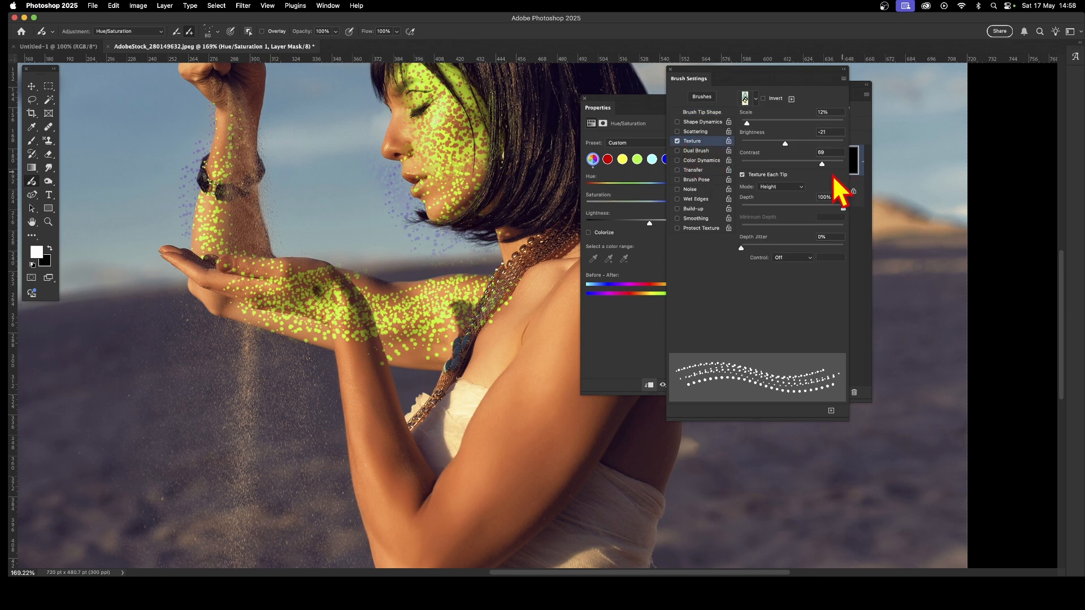
click(703, 160)
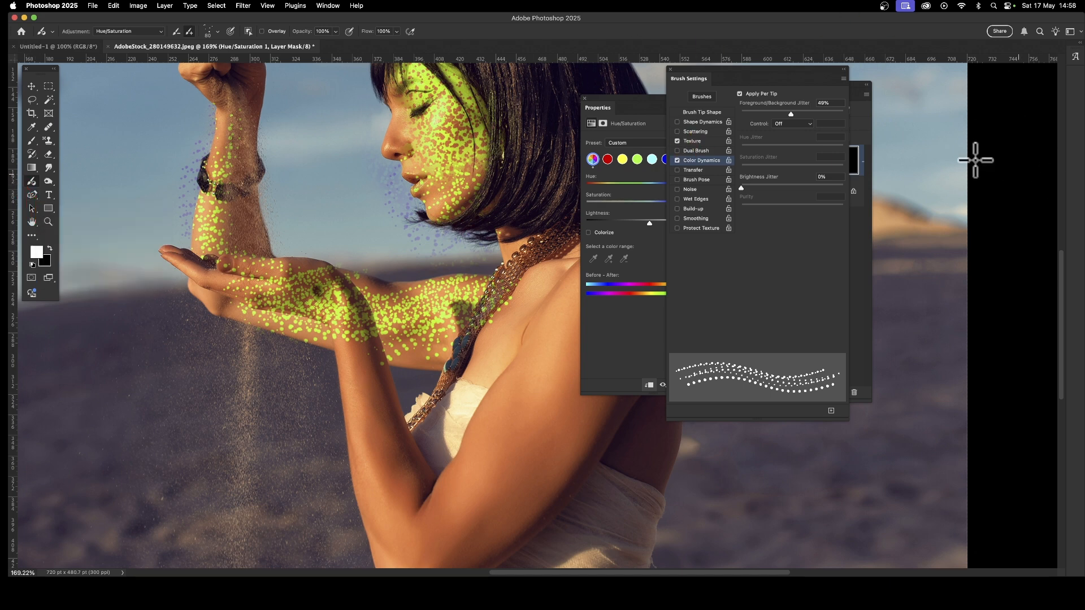
Switch the Adjustment Brush to Black & White and paint speckles over the near arm, shoulder and chest.
click(866, 117)
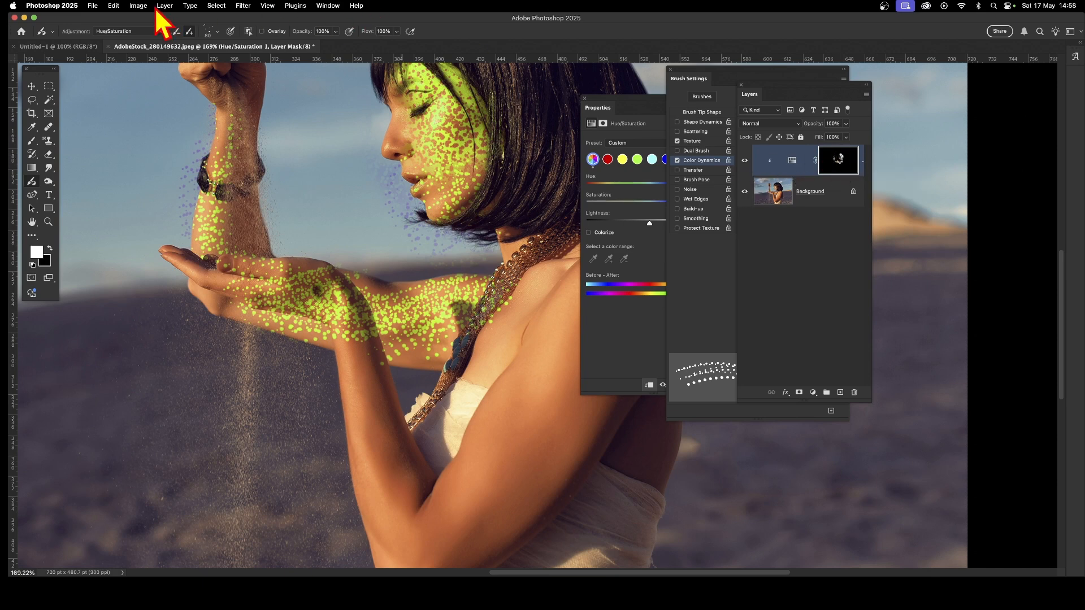
click(112, 31)
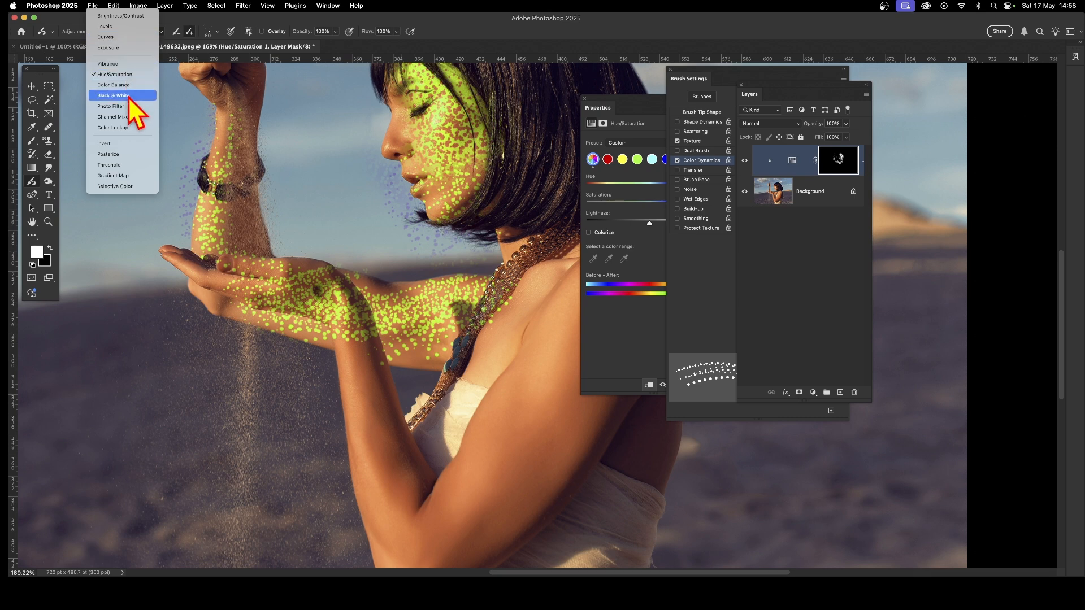
click(130, 96)
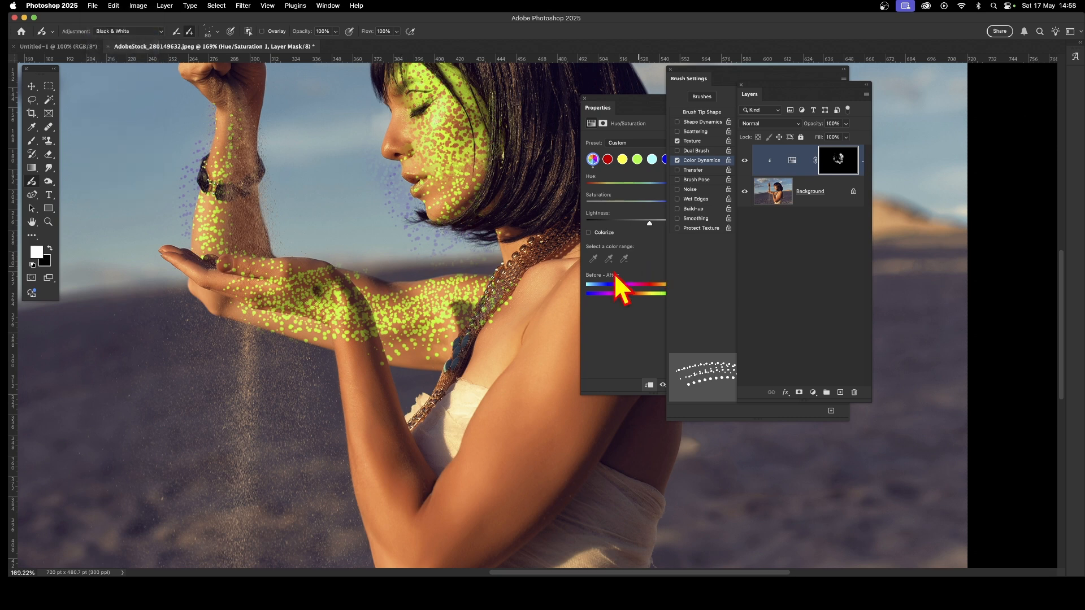
mouse_move(469, 361)
mouse_down()
mouse_move(545, 270)
mouse_move(466, 419)
mouse_move(474, 363)
mouse_move(580, 277)
mouse_move(542, 333)
mouse_move(569, 348)
mouse_move(577, 370)
mouse_move(551, 416)
mouse_move(580, 419)
mouse_move(438, 537)
mouse_move(423, 491)
mouse_up()
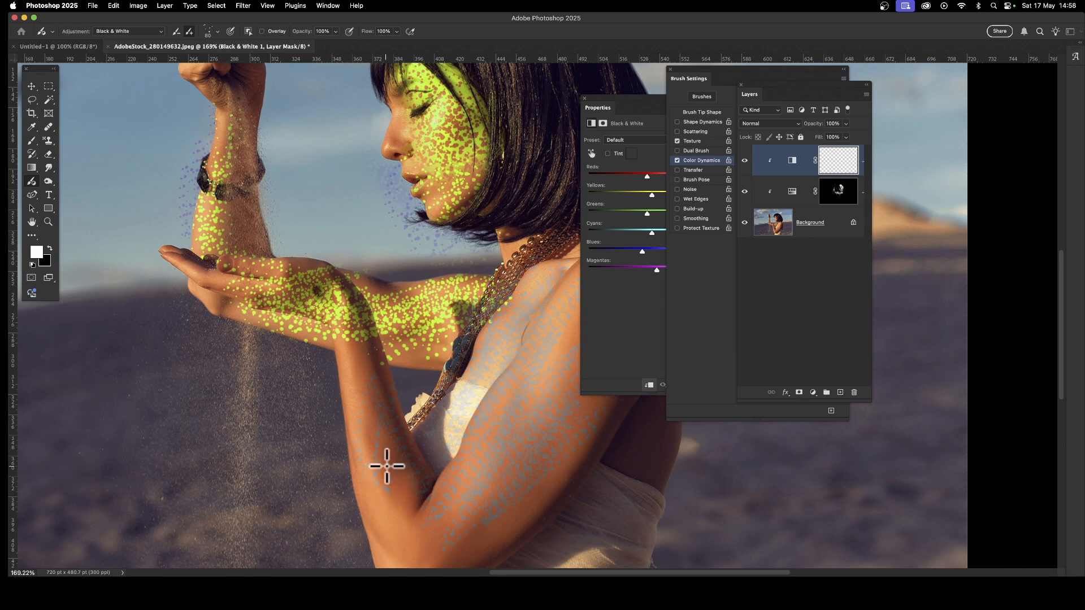
mouse_move(387, 466)
mouse_down()
mouse_move(380, 492)
mouse_move(363, 356)
mouse_move(370, 404)
mouse_up()
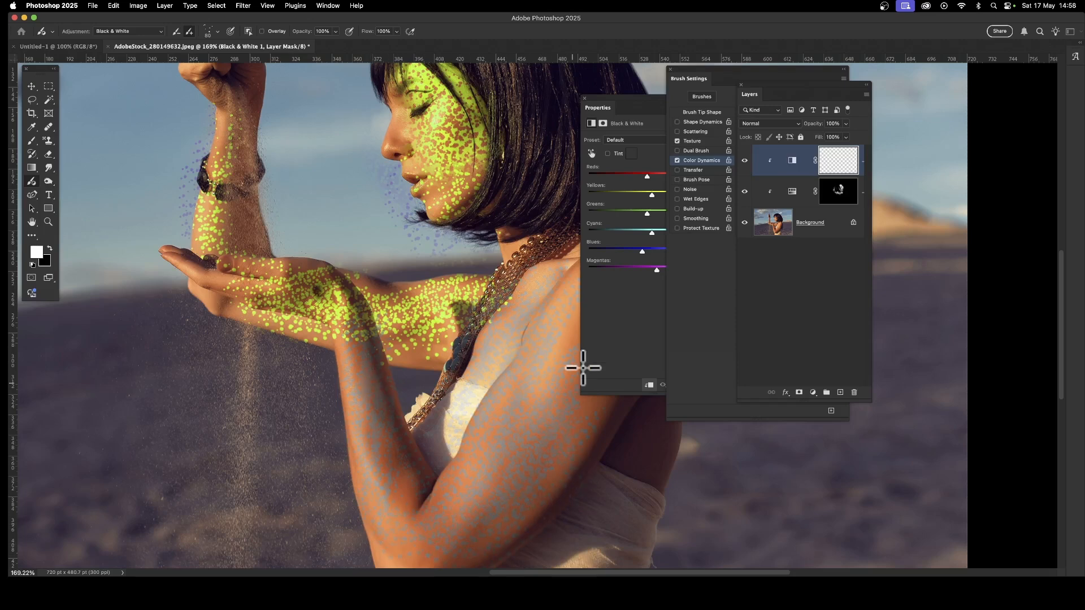
mouse_move(557, 301)
mouse_down()
mouse_move(522, 315)
mouse_move(528, 331)
mouse_move(499, 326)
mouse_move(550, 275)
mouse_move(509, 306)
mouse_up()
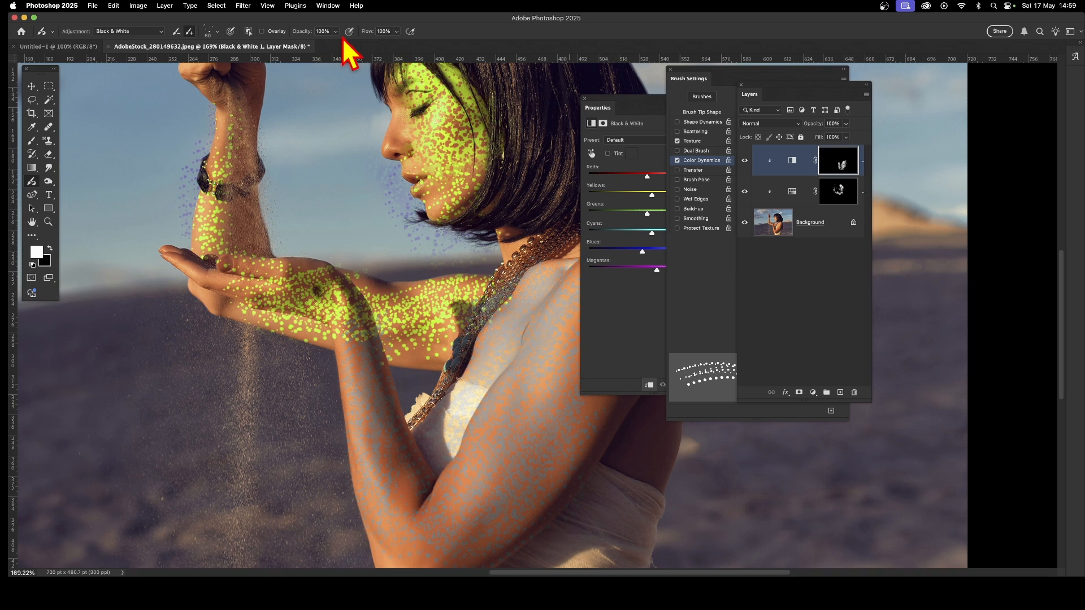
Try the Adjustment Brush at 22% opacity and restore it to 100%.
drag(336, 32, 301, 43)
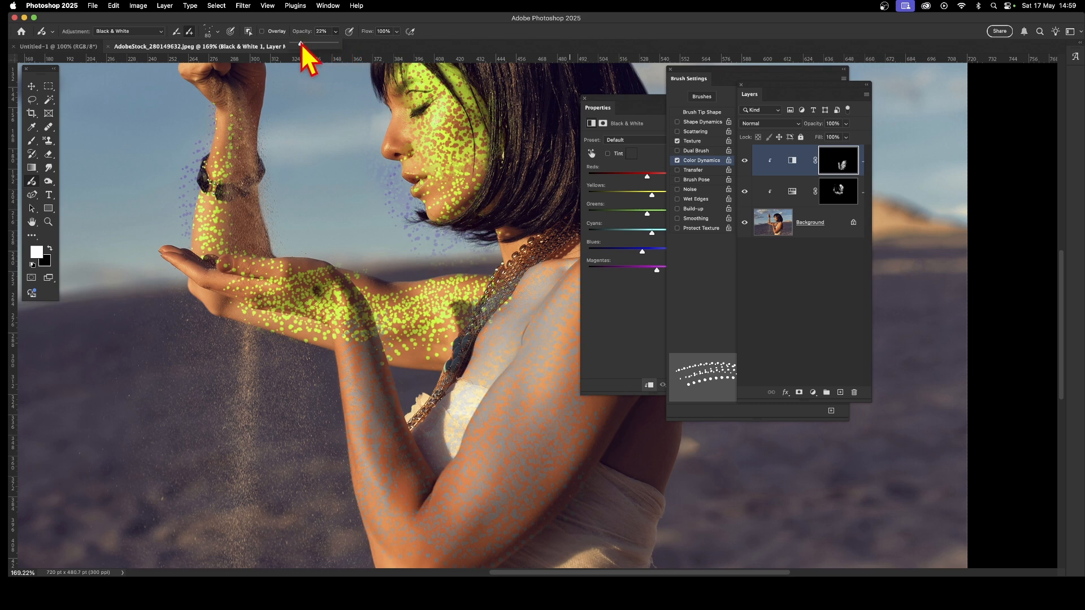
click(567, 398)
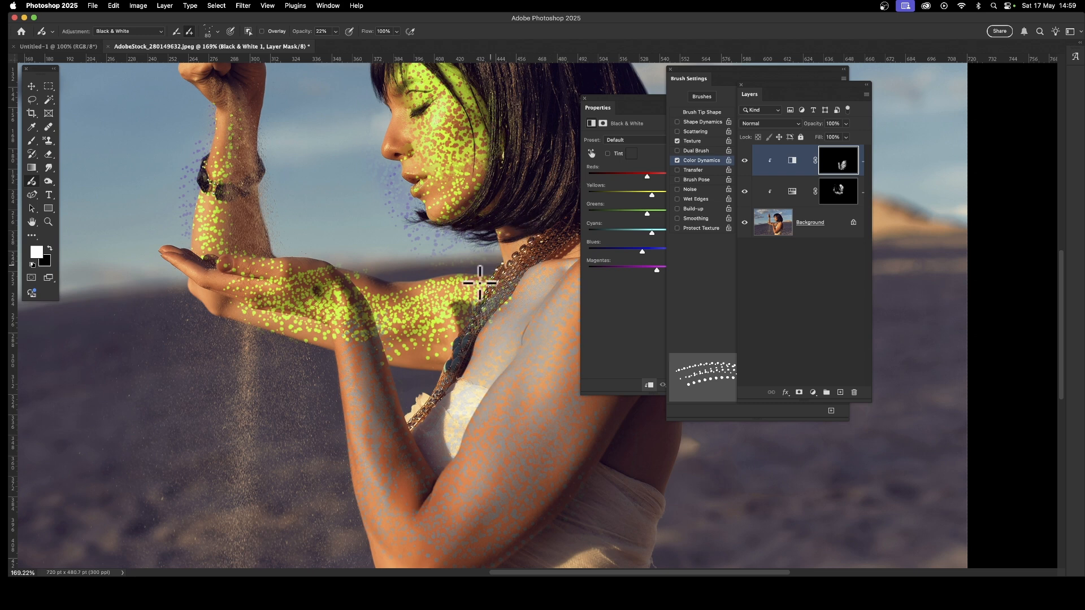
click(336, 31)
drag(339, 42, 408, 48)
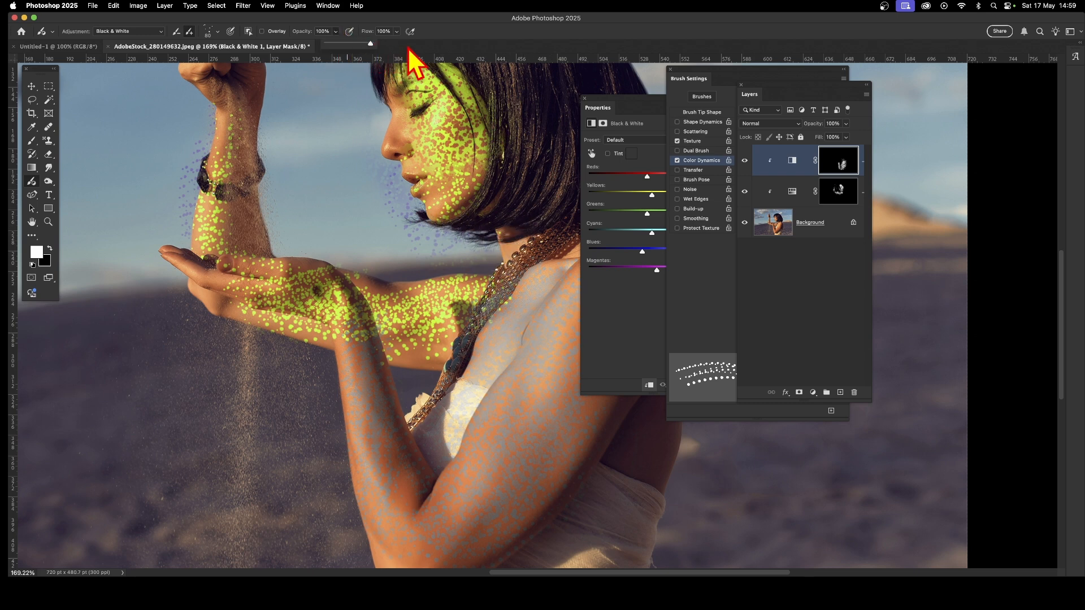
Extend the Black & White adjustment over the far arm, outstretched hand and raised forearm.
click(443, 370)
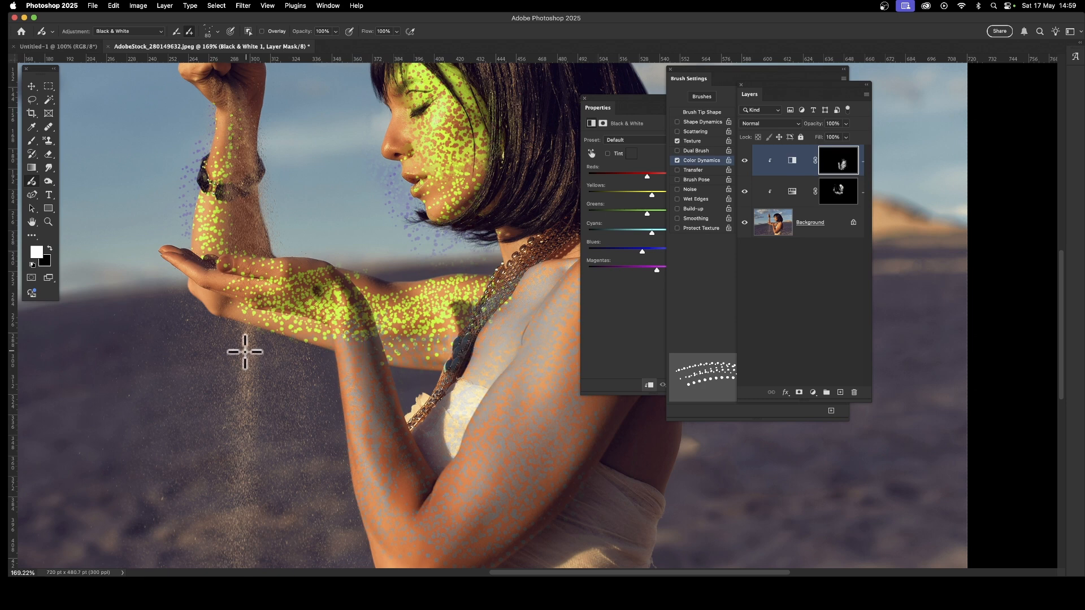
mouse_move(245, 351)
mouse_down()
mouse_move(421, 310)
mouse_move(226, 325)
mouse_move(239, 311)
mouse_move(237, 284)
mouse_move(250, 308)
mouse_move(202, 245)
mouse_move(204, 181)
mouse_move(224, 238)
mouse_move(247, 102)
mouse_move(219, 196)
mouse_move(202, 184)
mouse_move(234, 140)
mouse_move(233, 169)
mouse_up()
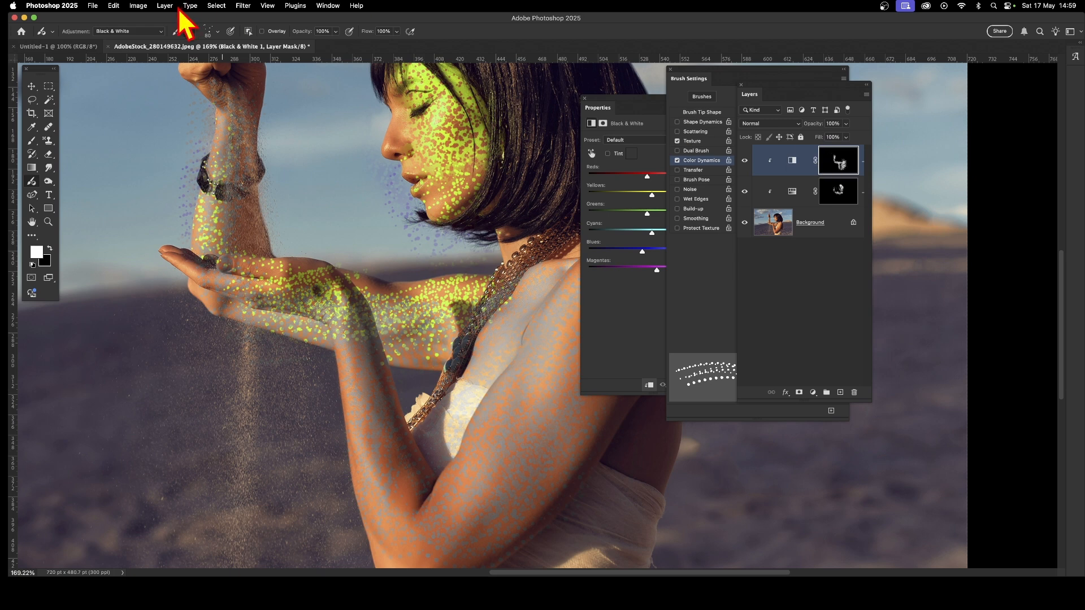
Blur the Black & White layer mask with a Gaussian Blur of 43 pixels radius.
click(243, 5)
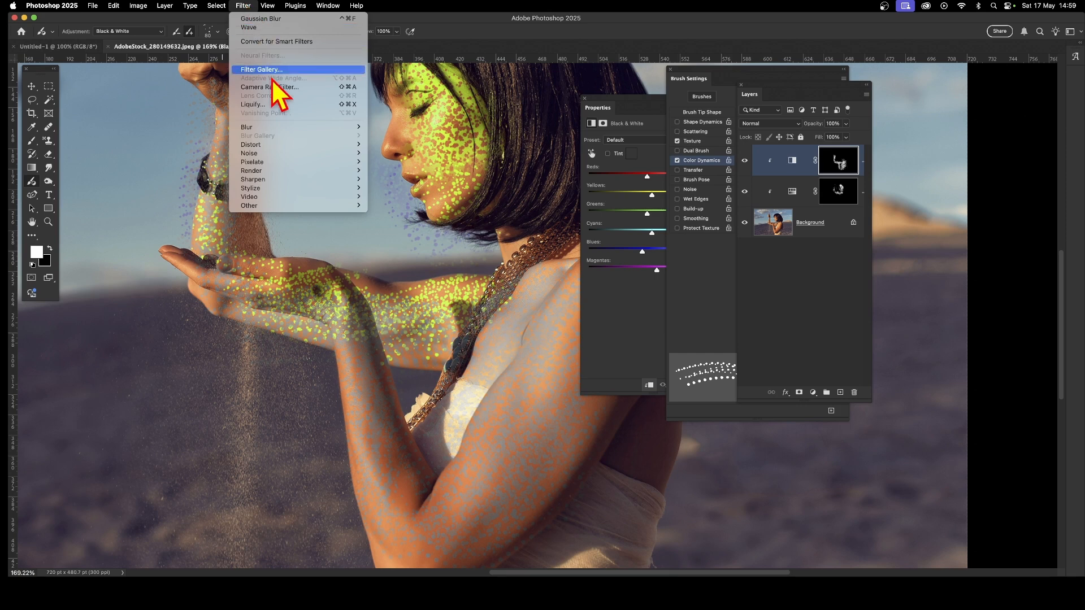
mouse_move(272, 131)
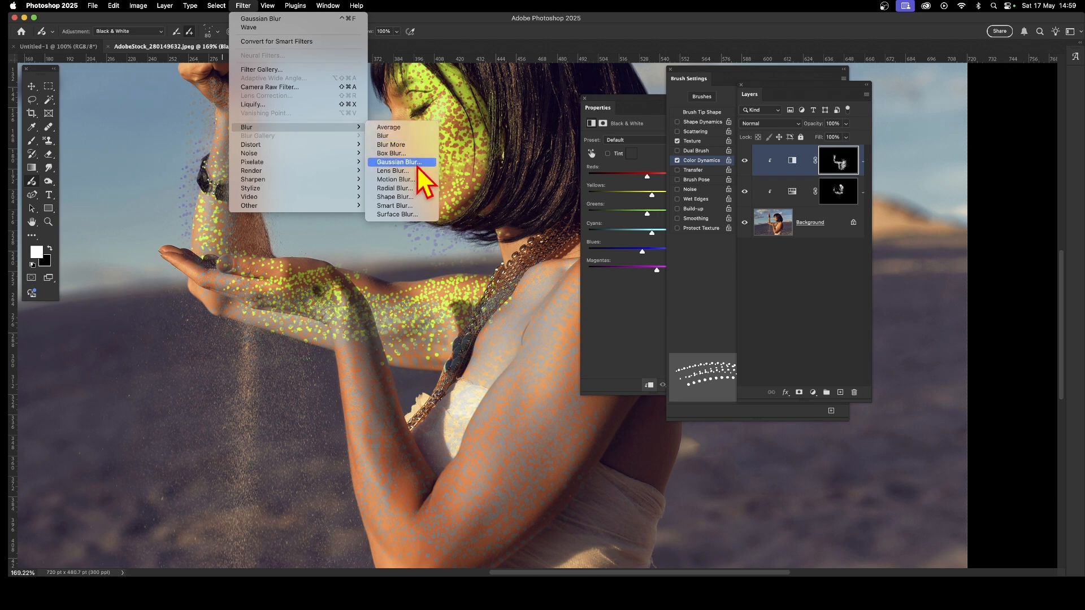
click(419, 164)
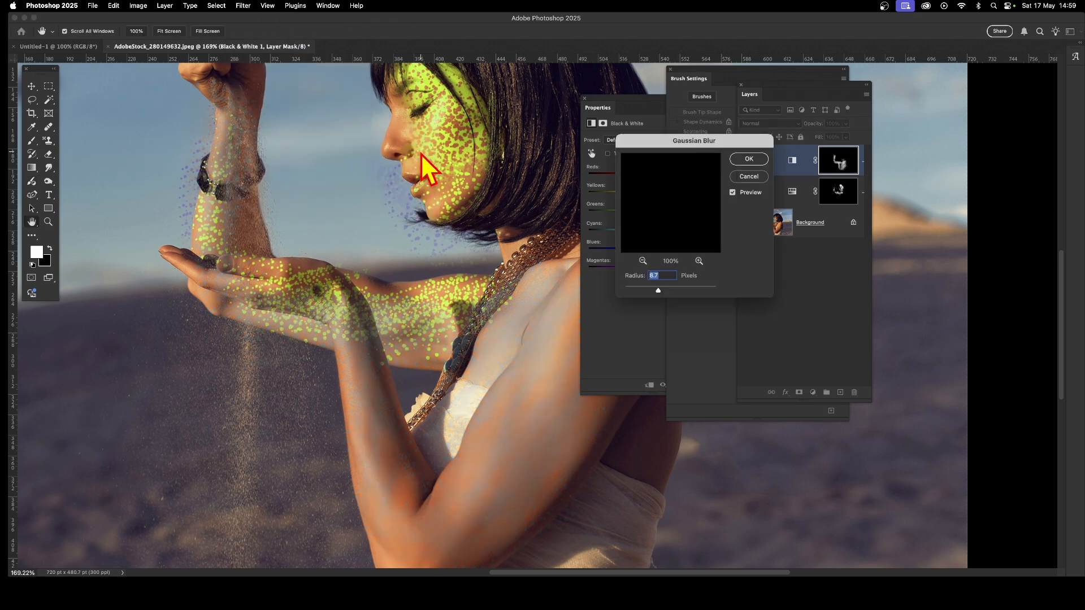
drag(673, 295, 674, 291)
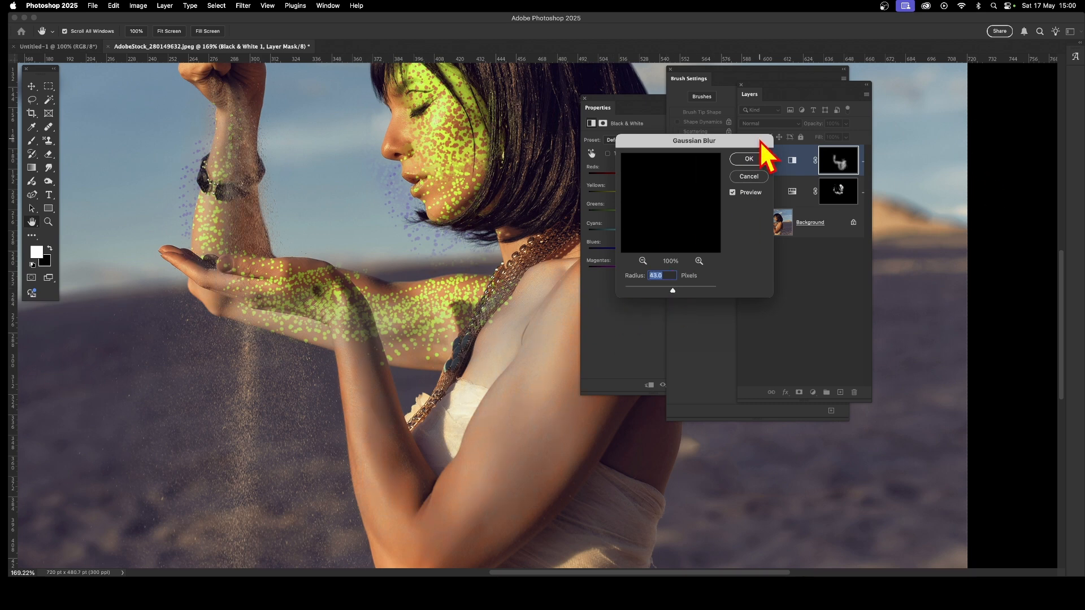
click(749, 160)
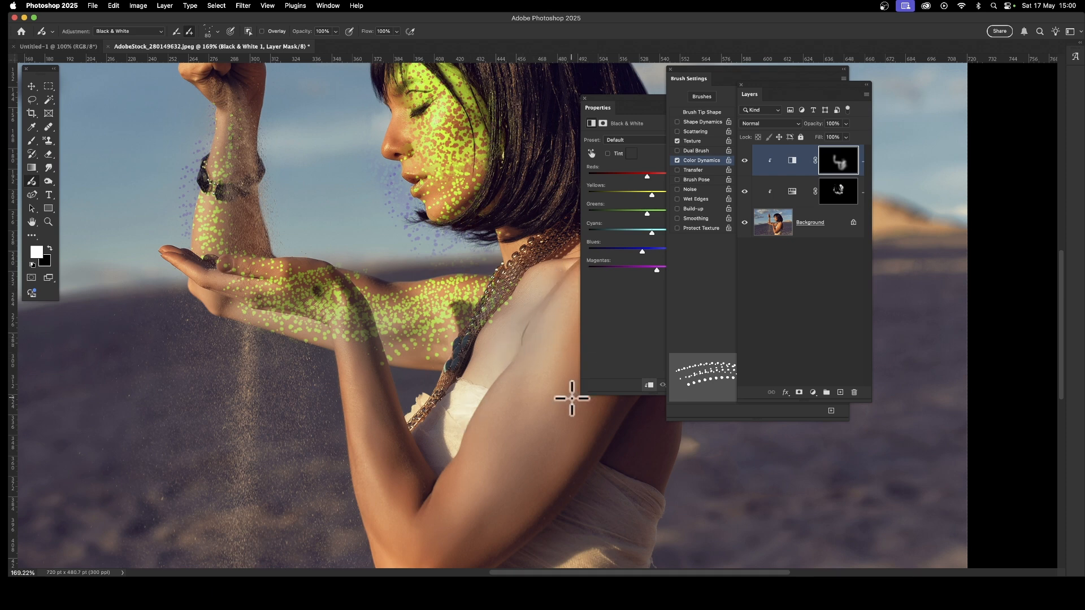
Paint fresh Black & White speckles over the near upper arm and forearm.
mouse_move(552, 344)
mouse_down()
mouse_move(519, 395)
mouse_move(514, 433)
mouse_move(546, 396)
mouse_move(552, 370)
mouse_move(480, 472)
mouse_move(477, 512)
mouse_move(454, 407)
mouse_up()
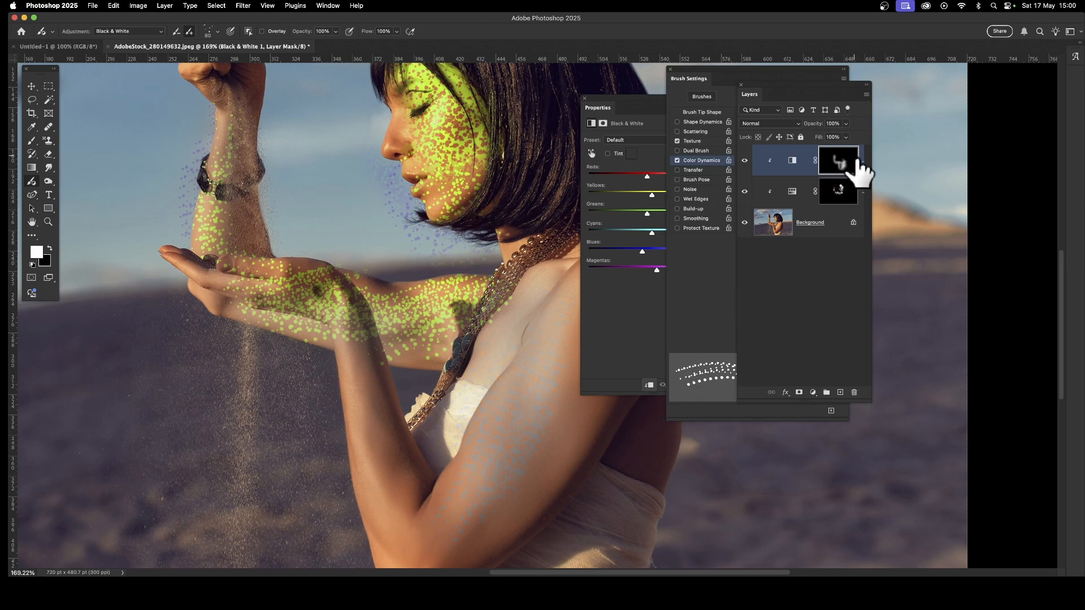
mouse_move(471, 492)
mouse_down()
mouse_move(420, 510)
mouse_move(521, 453)
mouse_move(532, 461)
mouse_move(408, 538)
mouse_move(321, 334)
mouse_move(383, 461)
mouse_move(329, 425)
mouse_up()
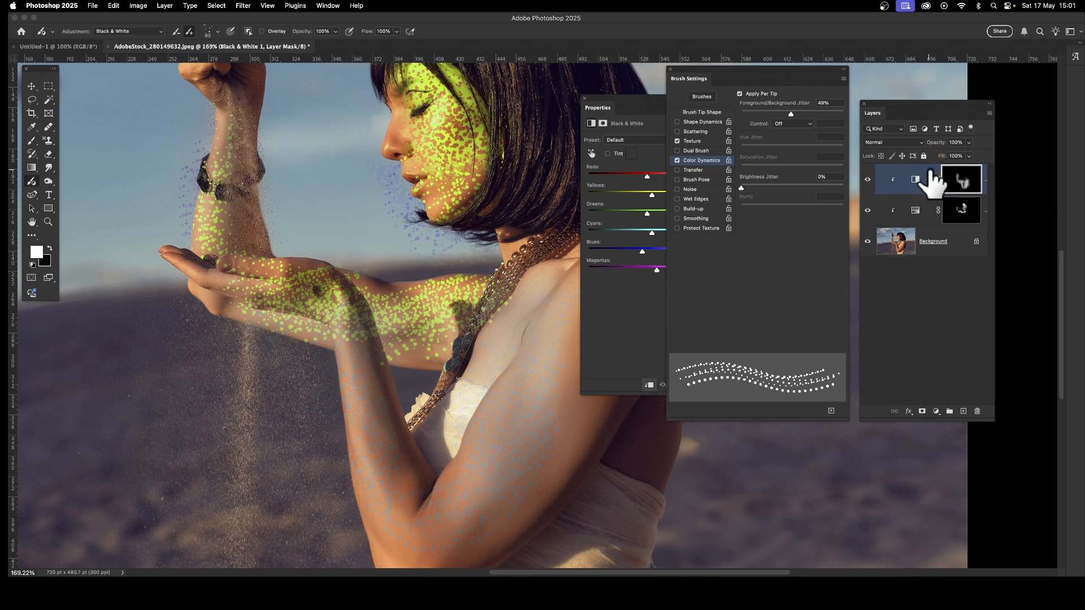
Delete the Black & White and Hue/Saturation adjustment layers so only the Background layer remains.
drag(961, 180, 978, 412)
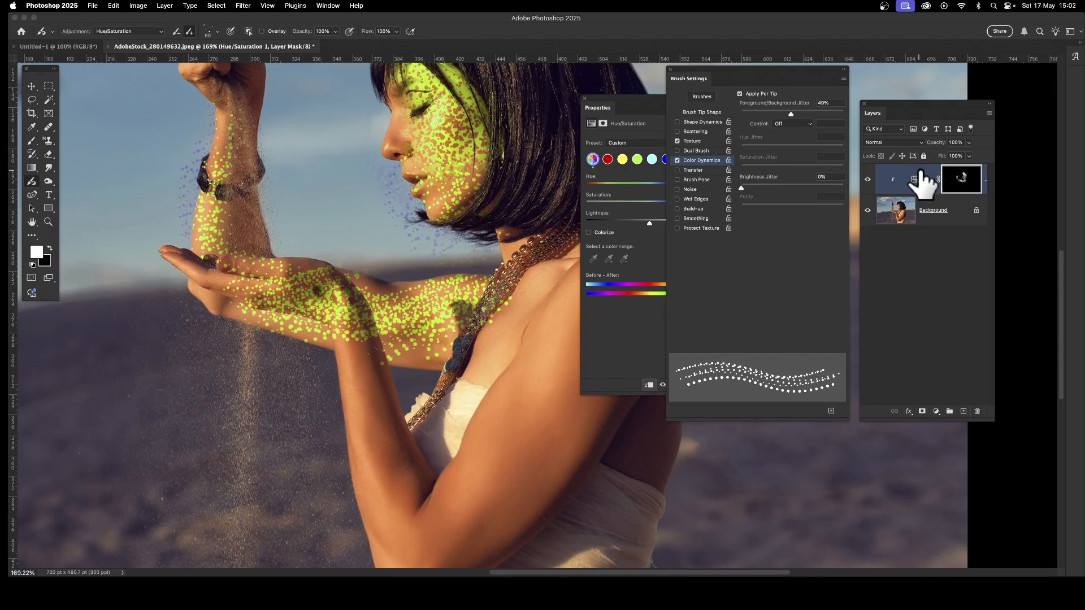
drag(960, 179, 983, 418)
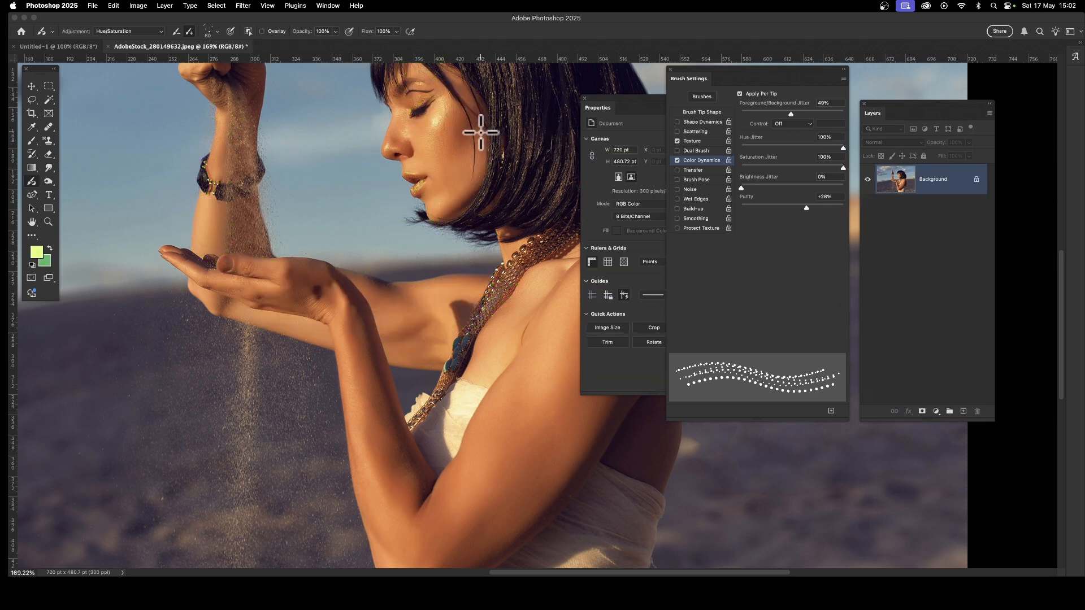
Add a Hue/Saturation adjustment layer clipped to the Background and set its Hue to -92.
click(166, 6)
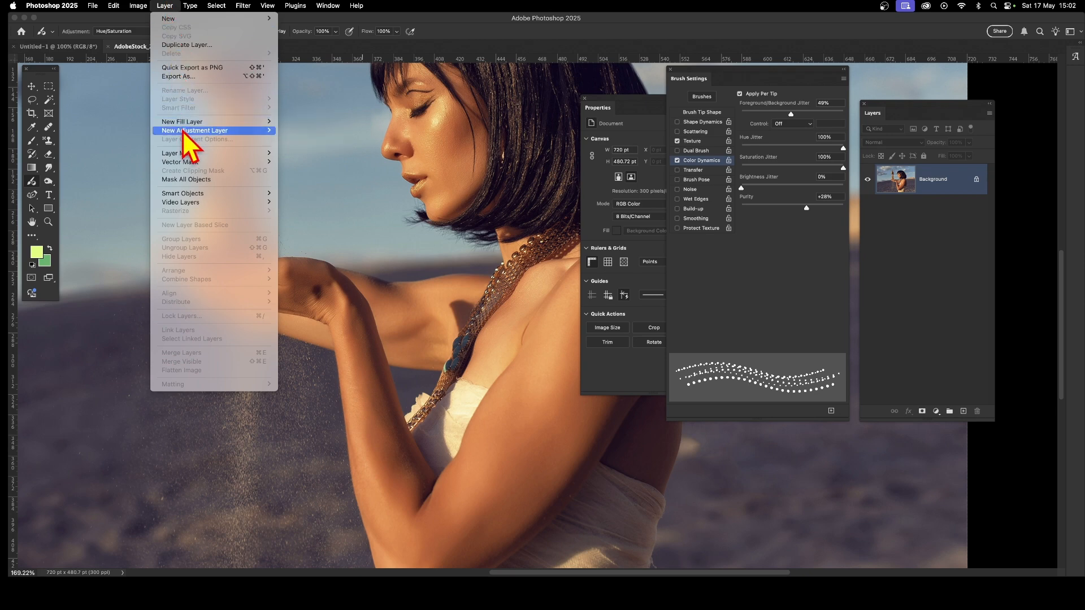
mouse_move(183, 131)
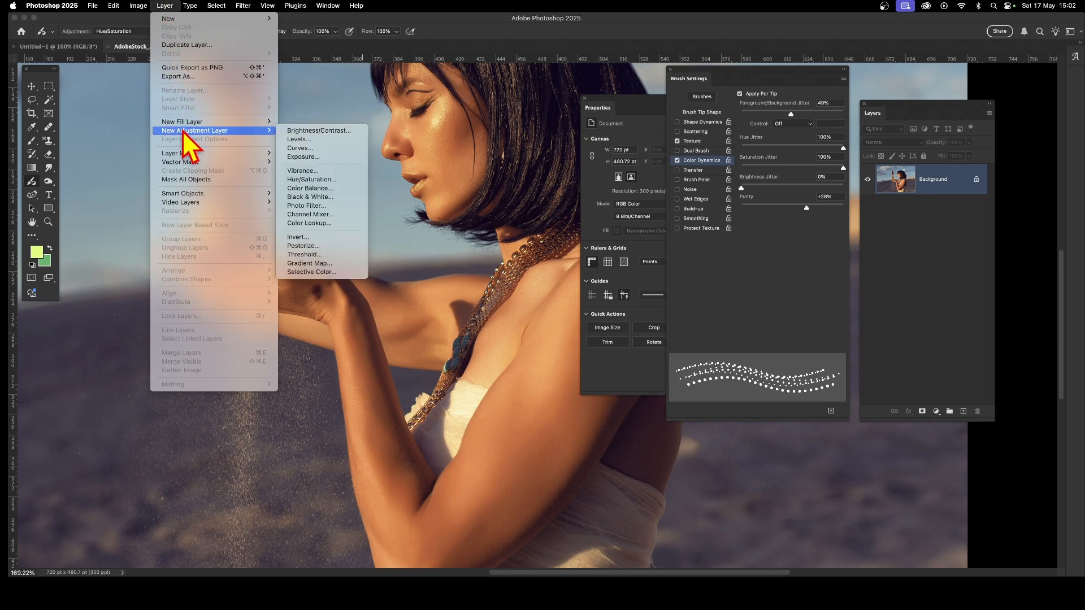
click(344, 181)
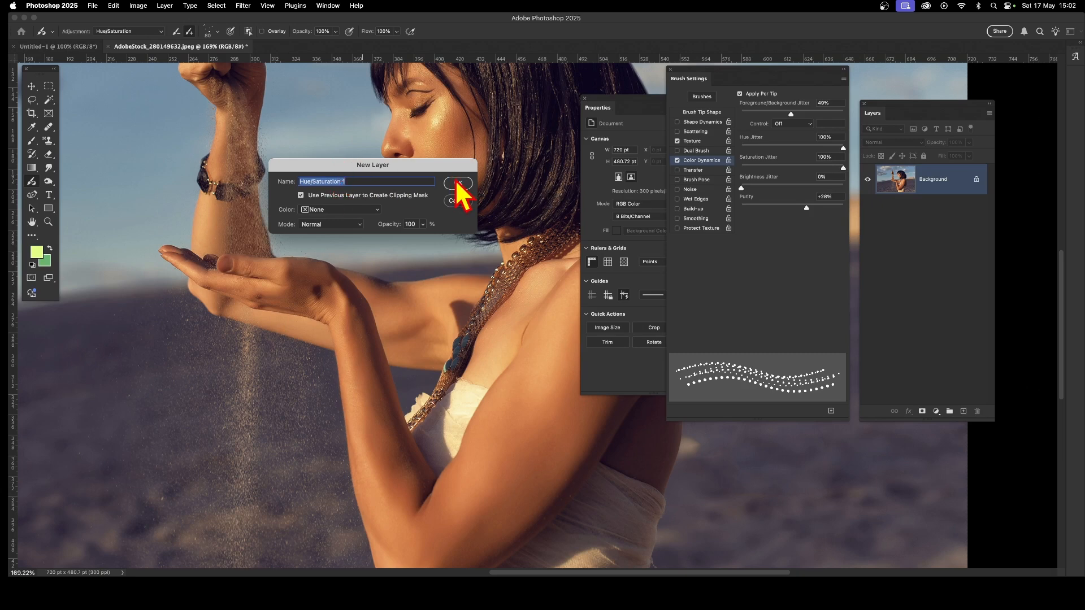
click(458, 183)
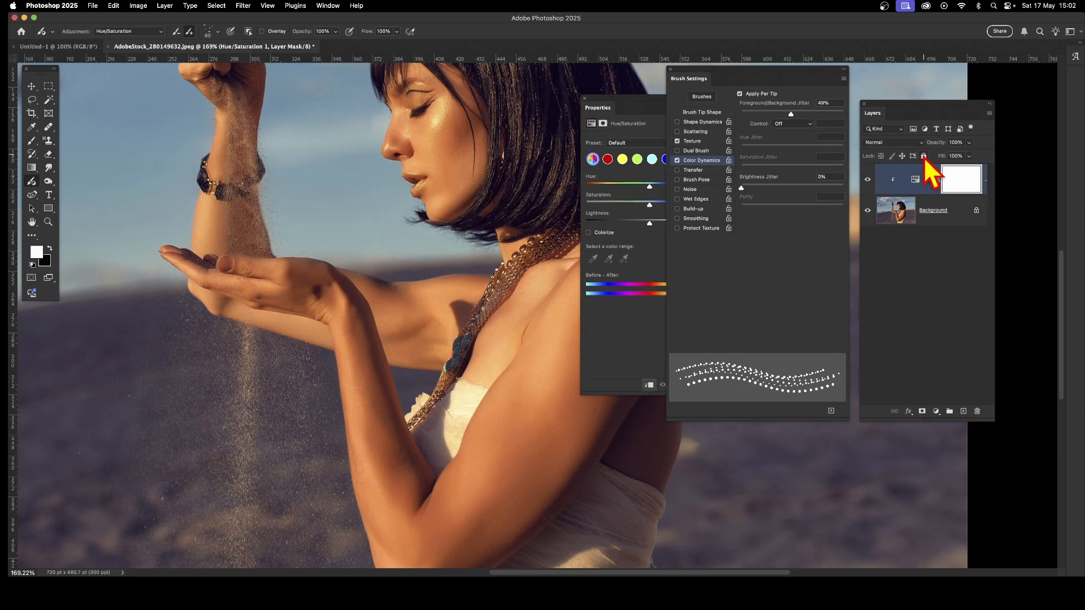
drag(649, 187, 618, 187)
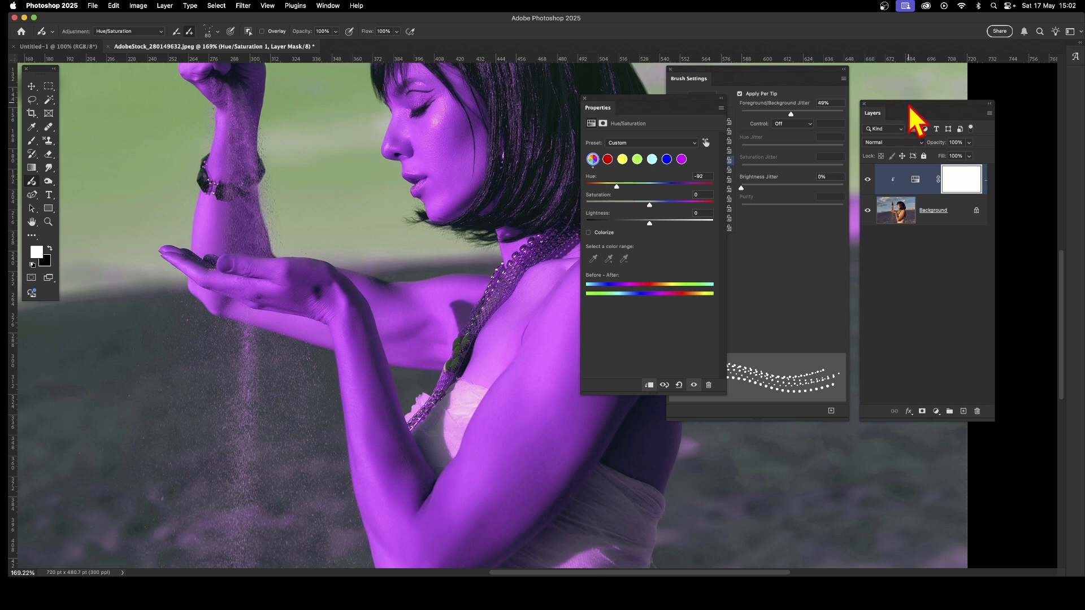
Fill the Hue/Saturation layer mask with black at 100% opacity in Normal mode.
drag(910, 106, 555, 119)
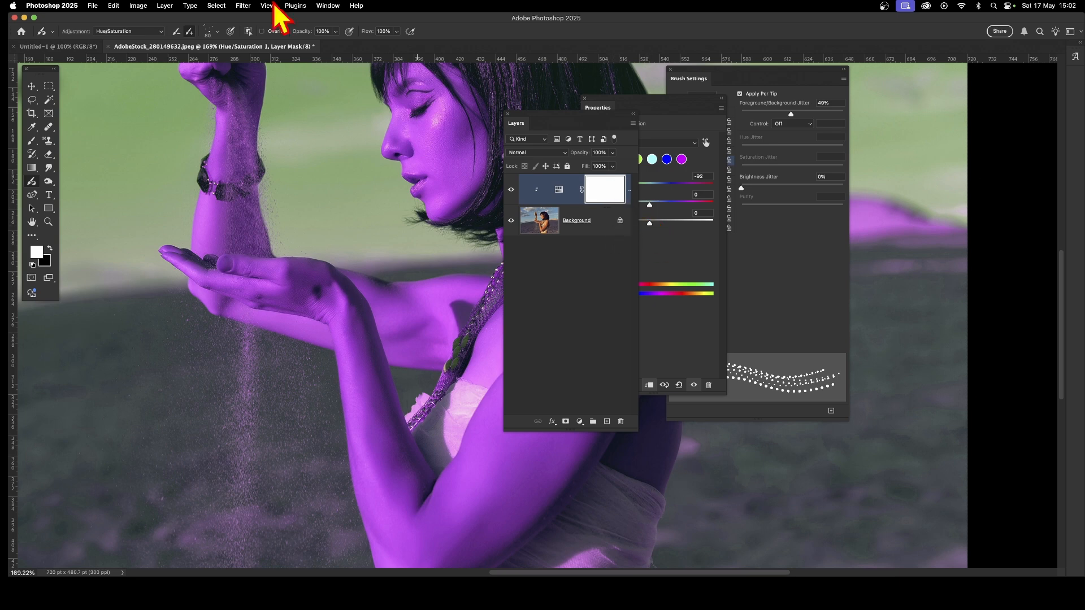
click(115, 5)
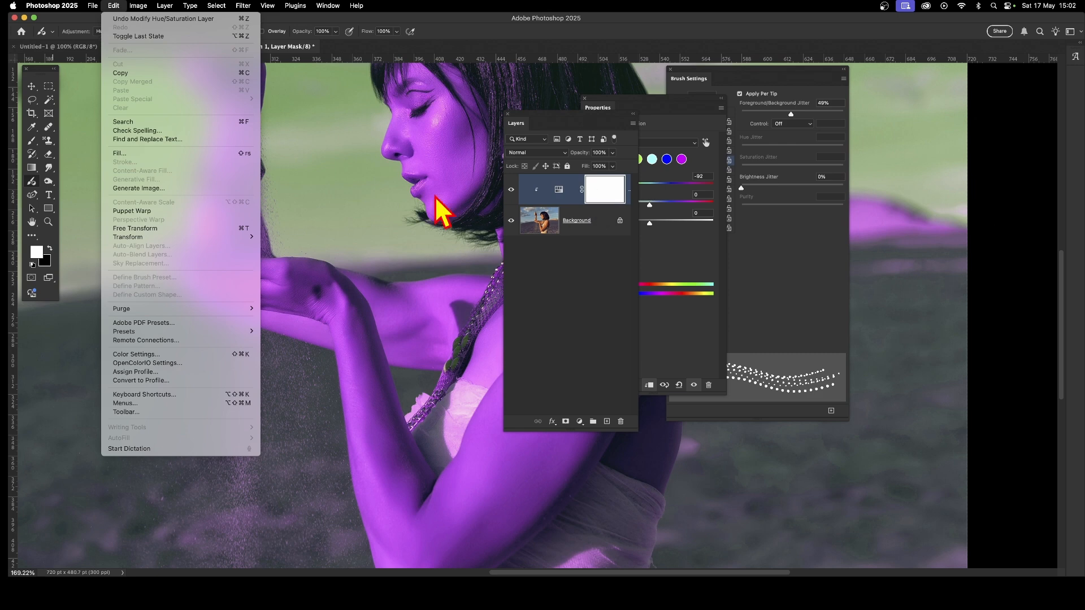
click(192, 153)
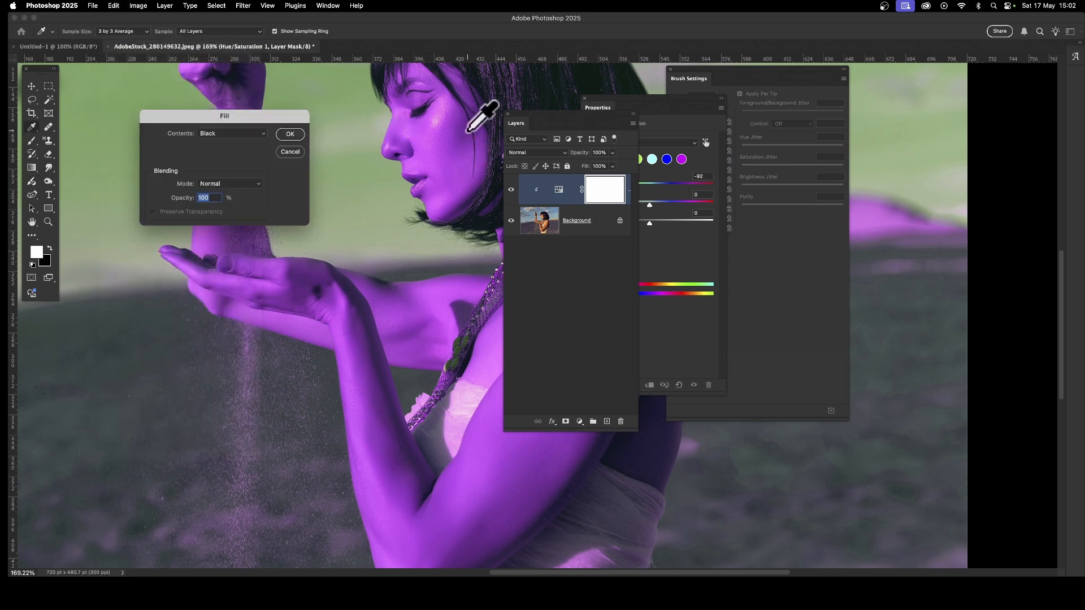
drag(233, 117, 310, 118)
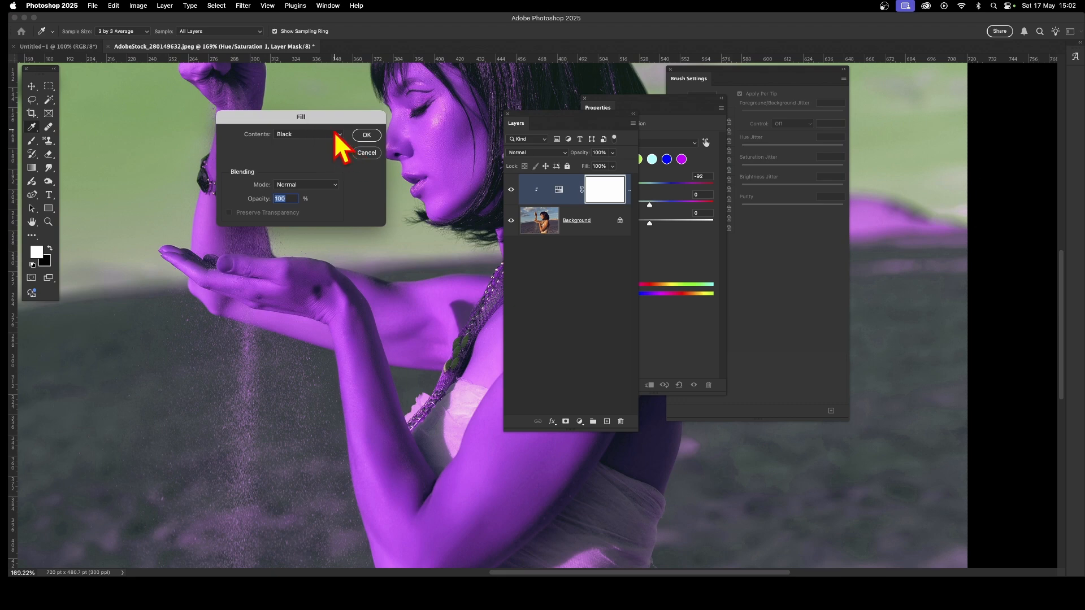
click(367, 136)
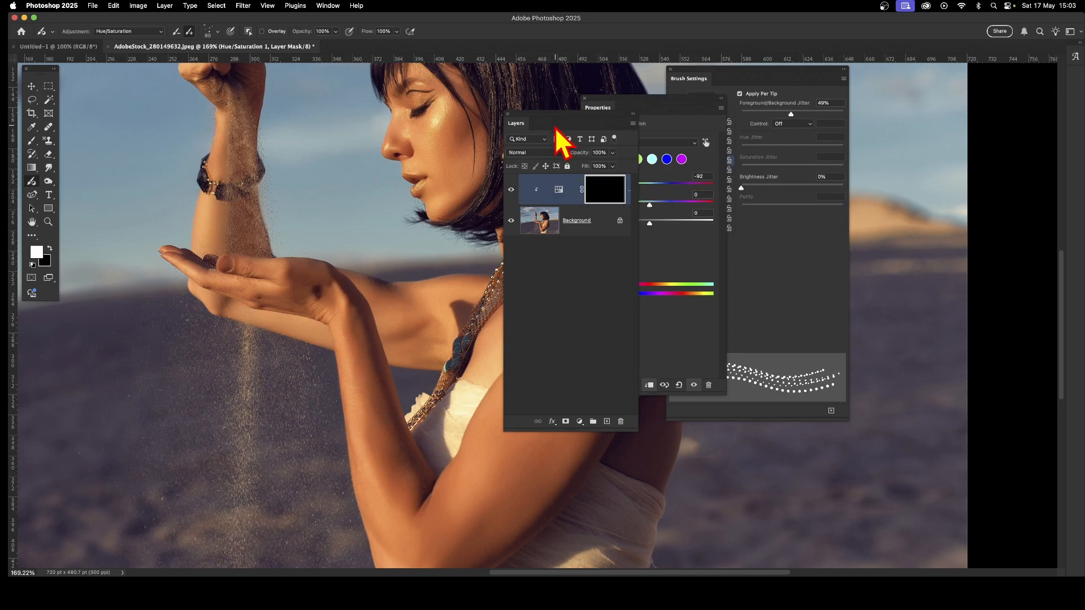
Paint white on the Hue/Saturation mask with the Brush tool, from the face down to the near forearm.
drag(546, 119, 828, 280)
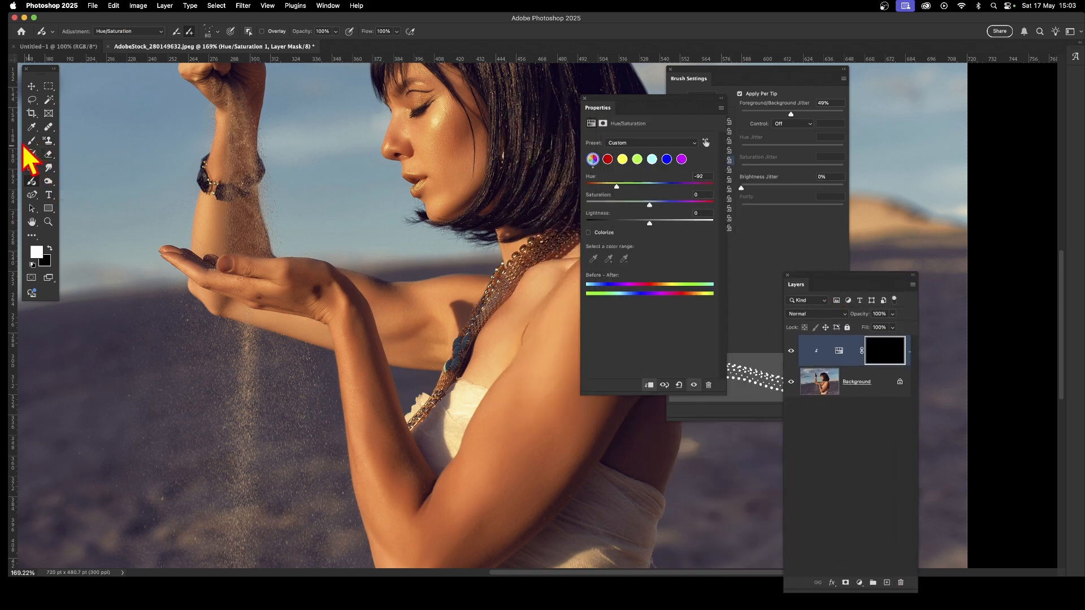
mouse_move(32, 144)
mouse_down()
mouse_move(39, 155)
mouse_move(99, 142)
mouse_up()
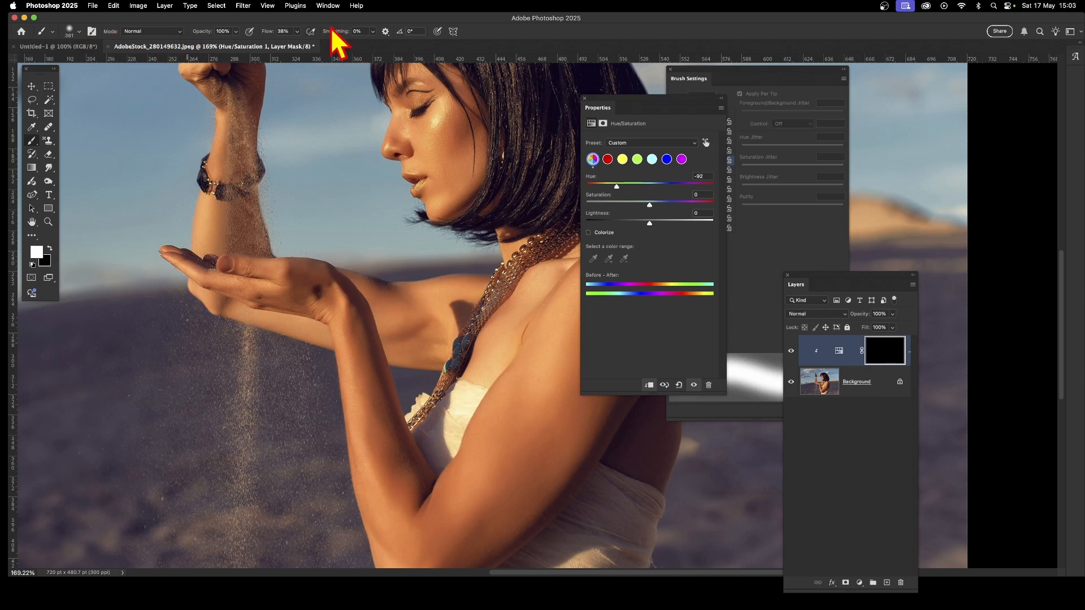
mouse_move(465, 97)
mouse_down()
mouse_move(463, 182)
mouse_move(444, 111)
mouse_move(458, 127)
mouse_move(442, 175)
mouse_move(424, 98)
mouse_move(433, 83)
mouse_move(446, 174)
mouse_move(432, 112)
mouse_move(557, 270)
mouse_move(478, 391)
mouse_move(495, 360)
mouse_move(542, 331)
mouse_move(518, 442)
mouse_move(477, 509)
mouse_move(519, 426)
mouse_move(558, 409)
mouse_move(526, 489)
mouse_move(403, 551)
mouse_move(359, 461)
mouse_move(361, 420)
mouse_up()
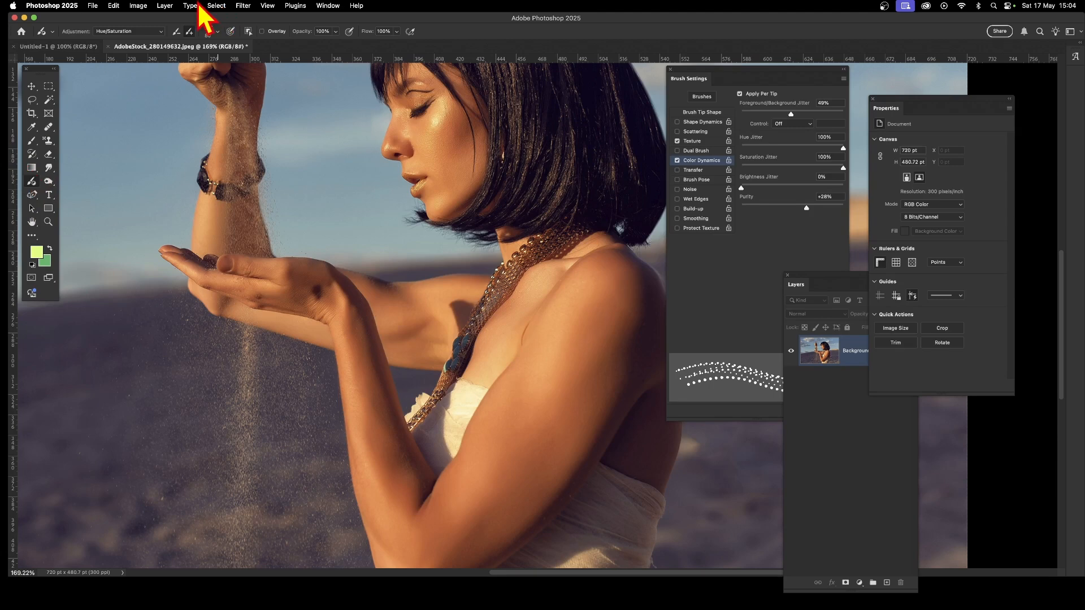
Set the Adjustment Brush to Invert, enable its automatic object detection, and apply it to the woman's whole figure.
click(138, 32)
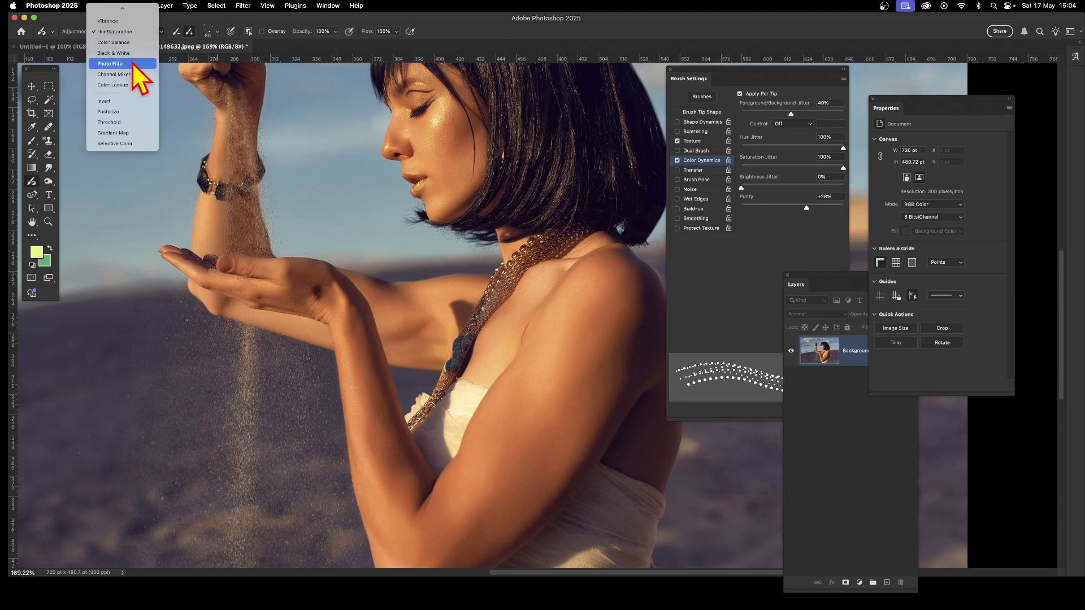
click(116, 101)
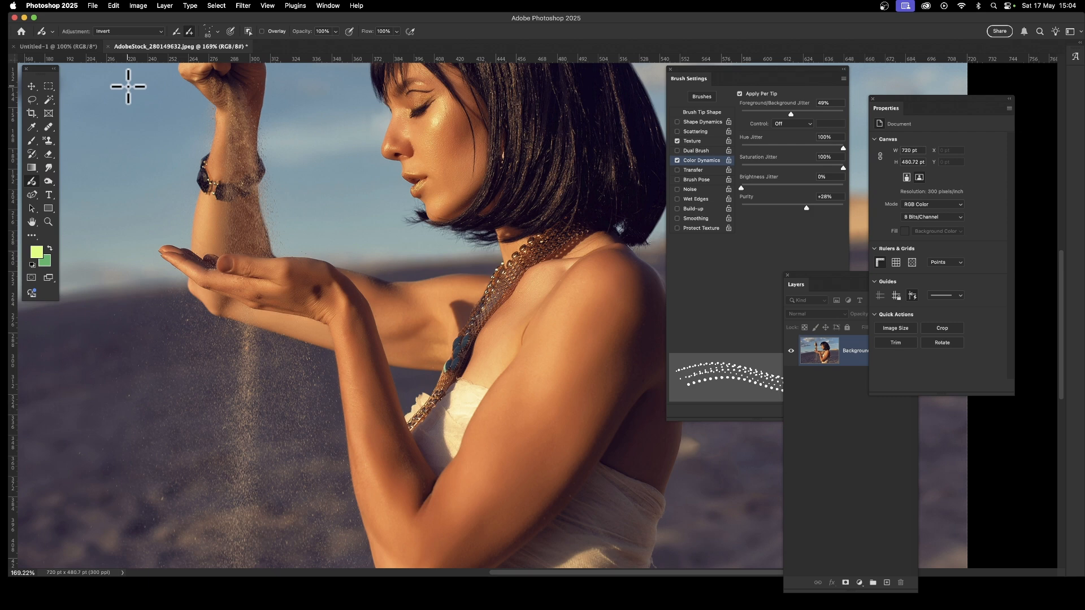
click(248, 32)
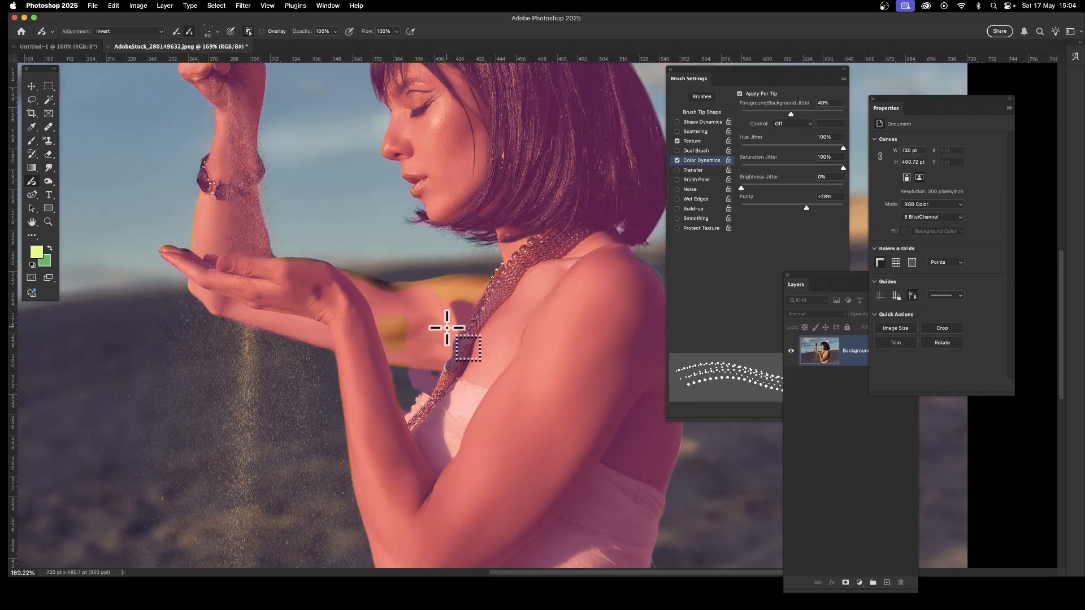
click(446, 328)
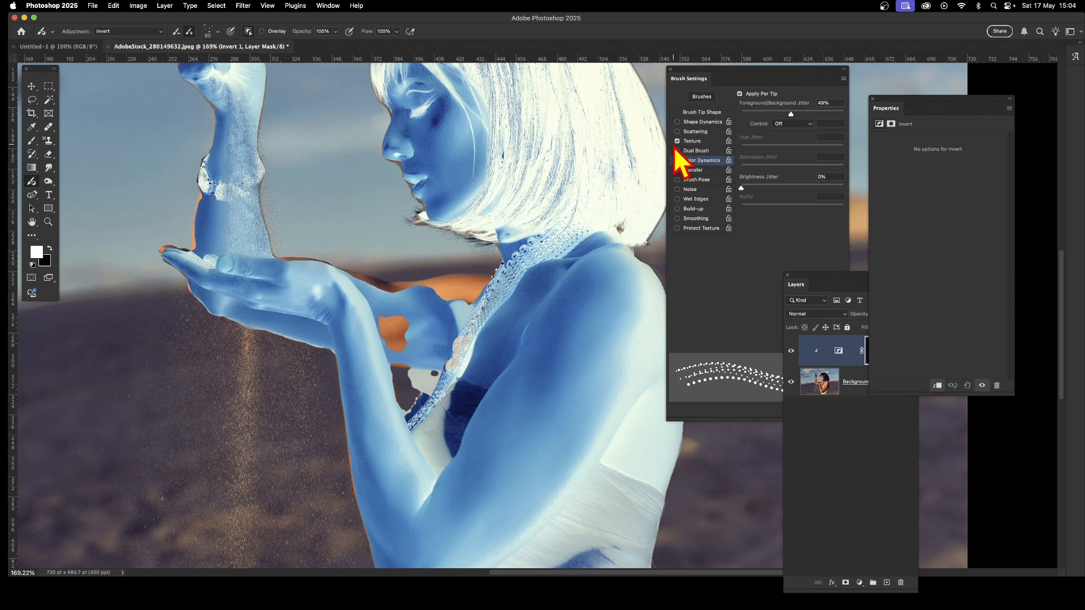
Switch the Adjustment Brush to a soft round tip at 77 px and turn off Texture.
click(676, 161)
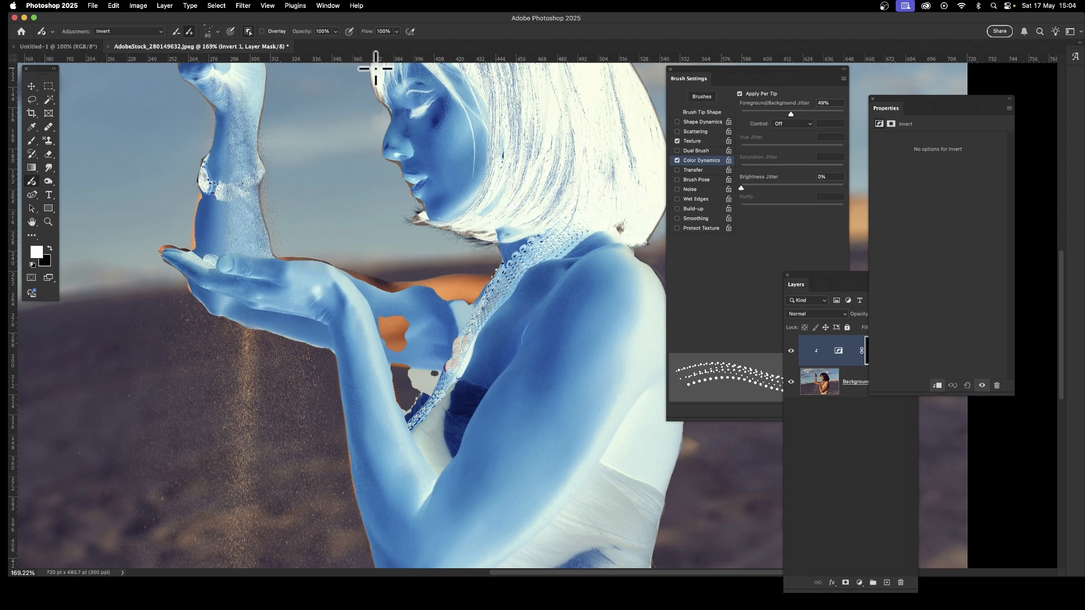
click(714, 113)
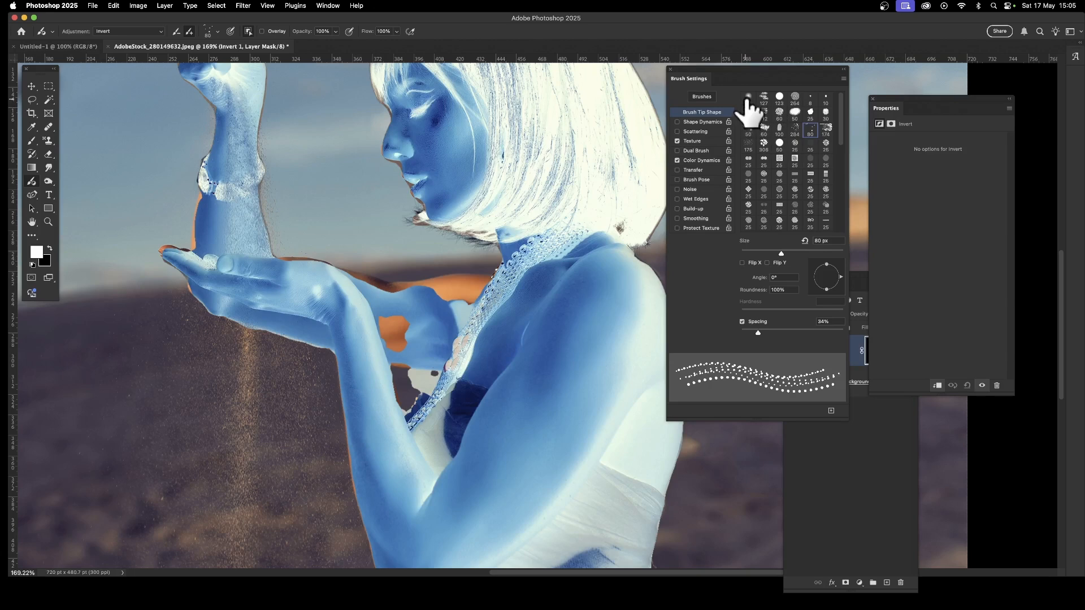
click(748, 99)
drag(757, 254, 780, 254)
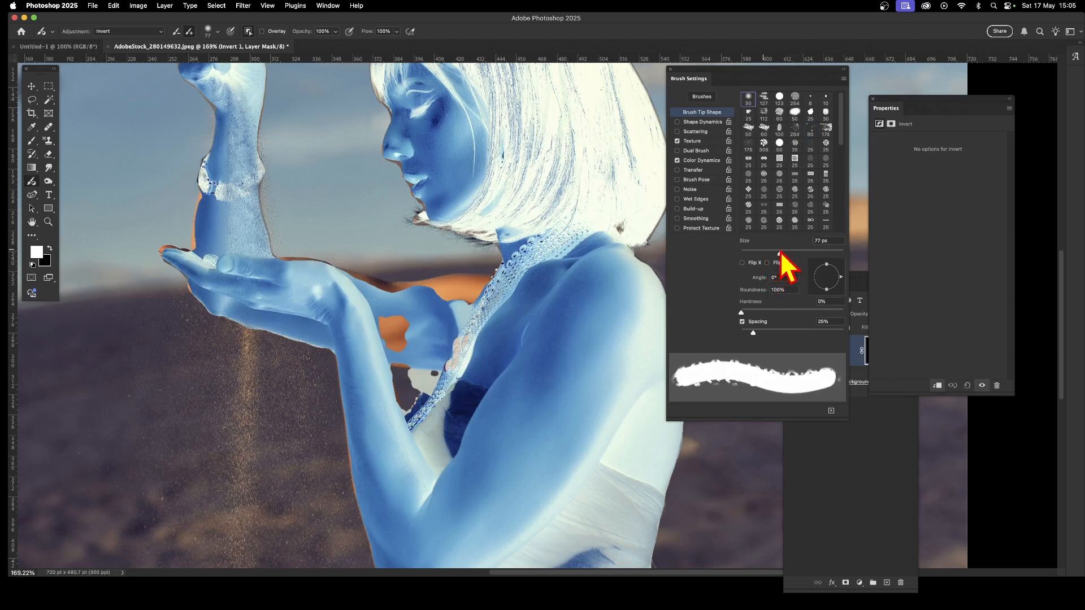
click(677, 142)
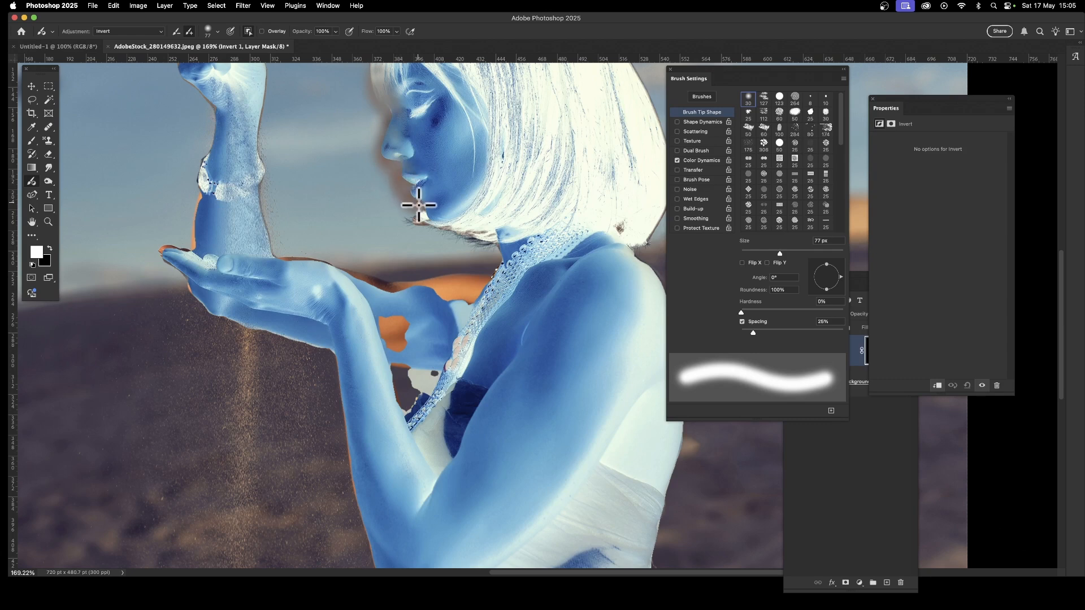
Try painting Invert over the background between the arm and face, undo it, and cover the far arm's missed patches instead.
mouse_move(502, 259)
mouse_down()
mouse_move(468, 303)
mouse_move(460, 284)
mouse_move(449, 288)
mouse_move(472, 271)
mouse_move(381, 278)
mouse_move(410, 279)
mouse_move(284, 257)
mouse_move(256, 225)
mouse_move(246, 171)
mouse_move(250, 109)
mouse_move(261, 135)
mouse_move(253, 181)
mouse_move(271, 50)
mouse_move(272, 126)
mouse_move(285, 118)
mouse_move(304, 167)
mouse_move(338, 168)
mouse_move(361, 164)
mouse_up()
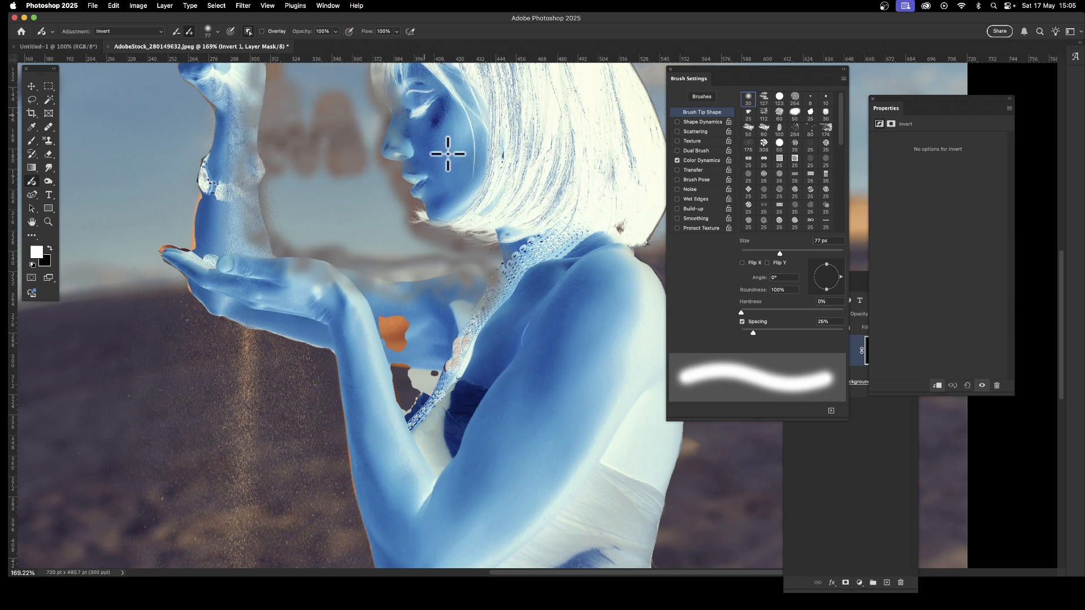
key(super+z)
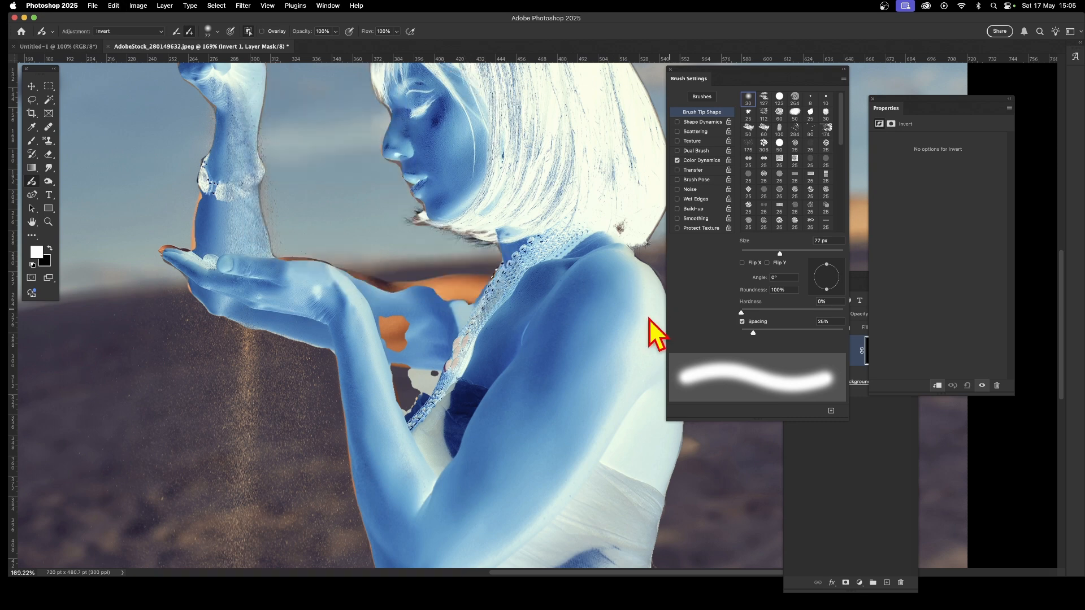
mouse_move(501, 292)
mouse_down()
mouse_move(388, 292)
mouse_move(427, 291)
mouse_up()
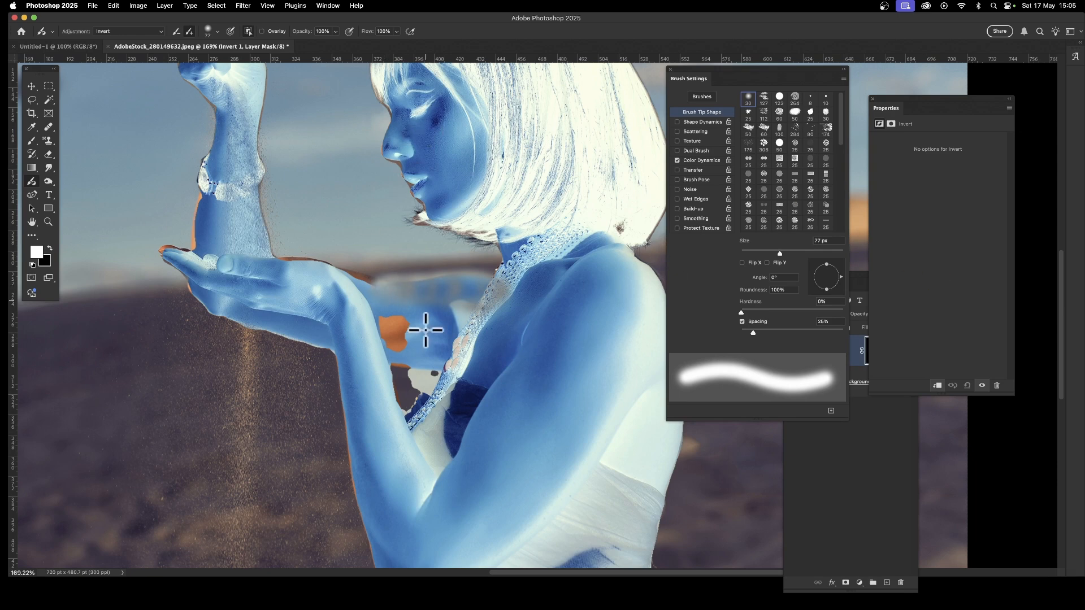
mouse_move(399, 339)
mouse_down()
mouse_move(395, 308)
mouse_move(392, 344)
mouse_up()
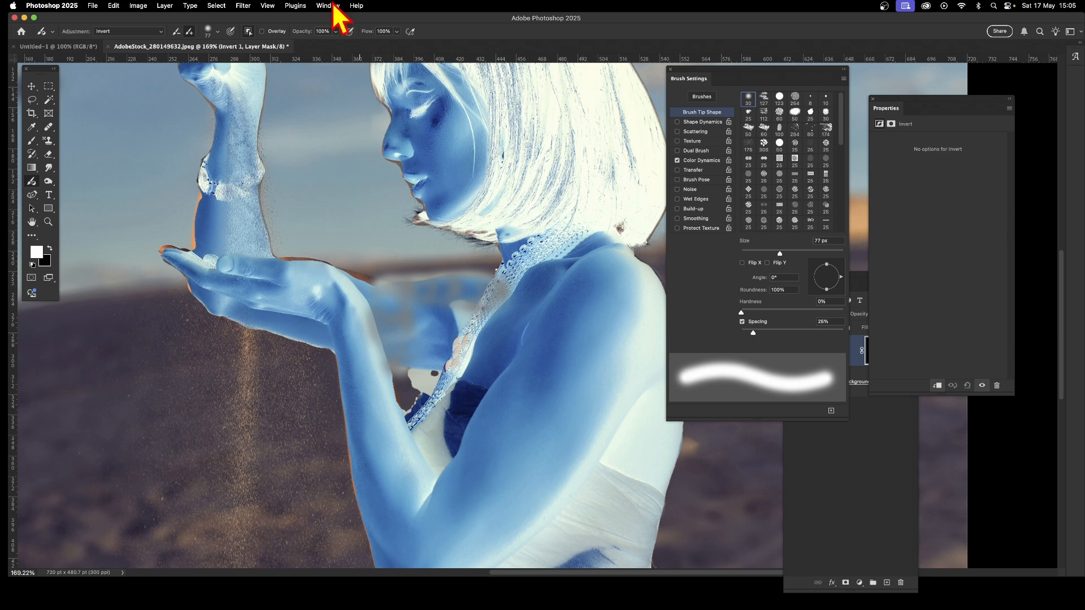
Show the Adjustment Brush overlay to inspect the Invert layer's masked area, reselect its mask, and hide the overlay.
click(262, 32)
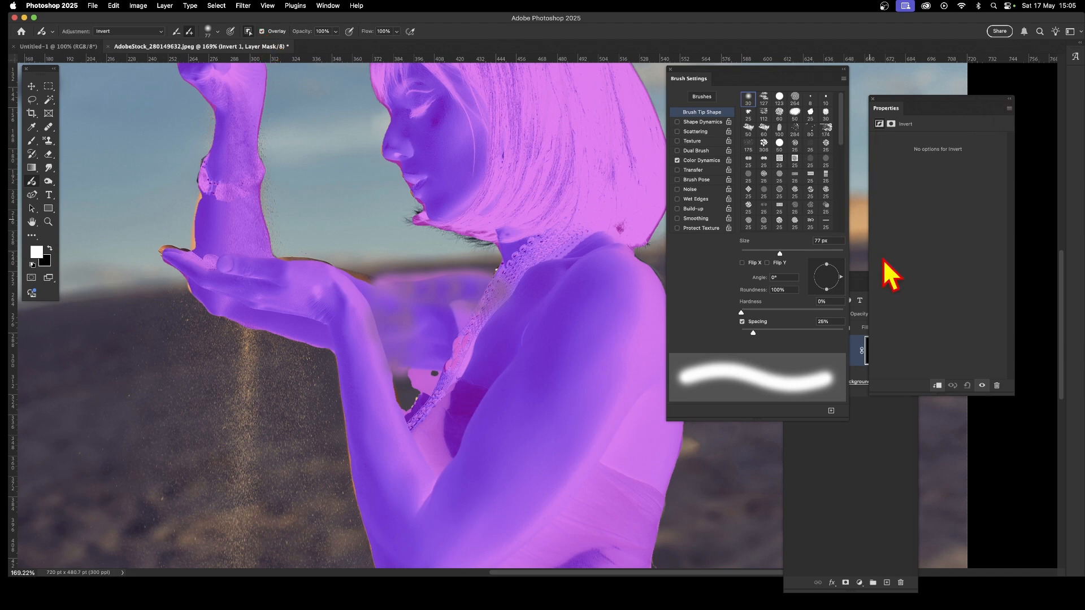
click(885, 451)
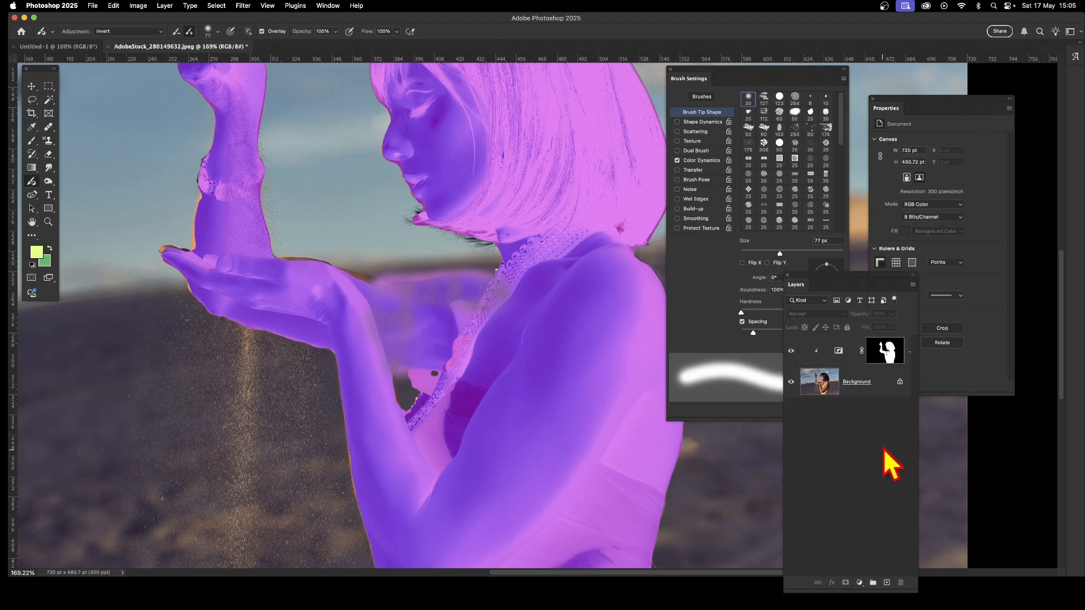
click(888, 355)
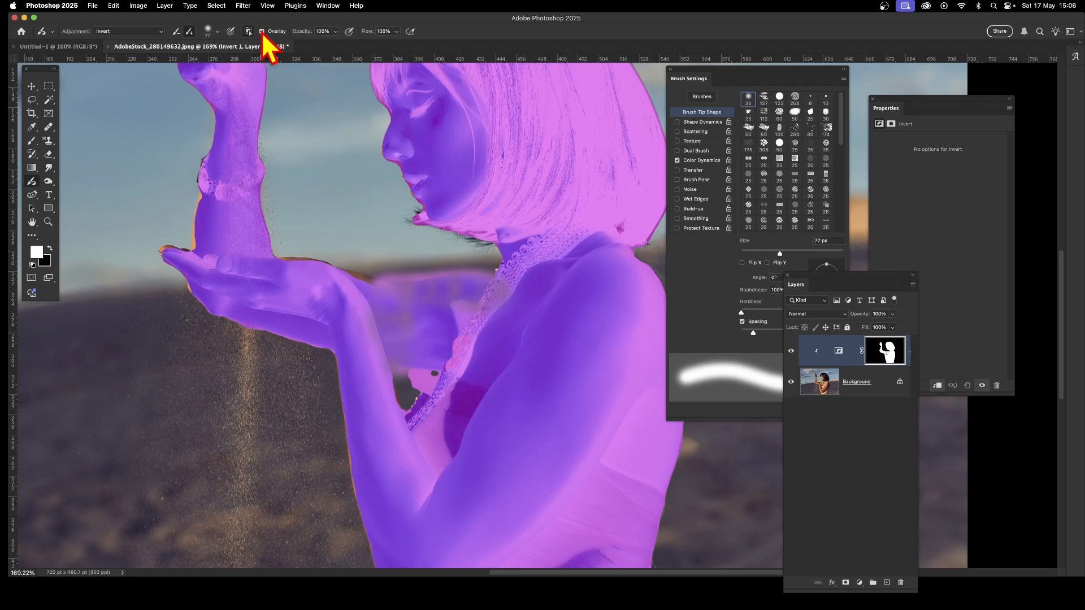
click(261, 31)
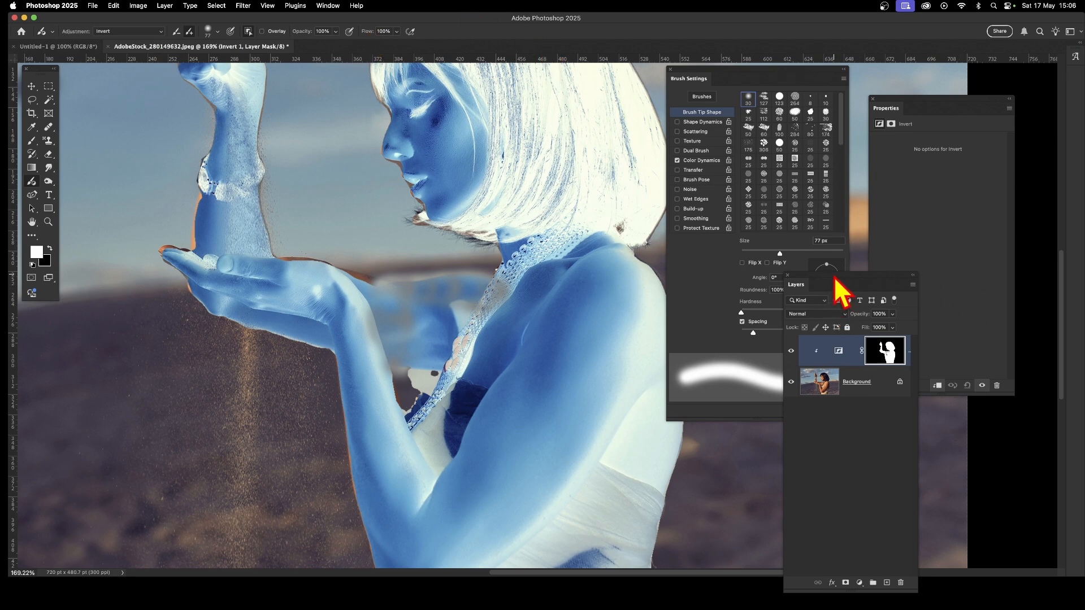
Set the Invert layer's blend mode to Hard Mix and paint its effect around the raised arm, face and near forearm.
mouse_move(835, 278)
mouse_down()
mouse_move(665, 172)
mouse_move(646, 172)
mouse_up()
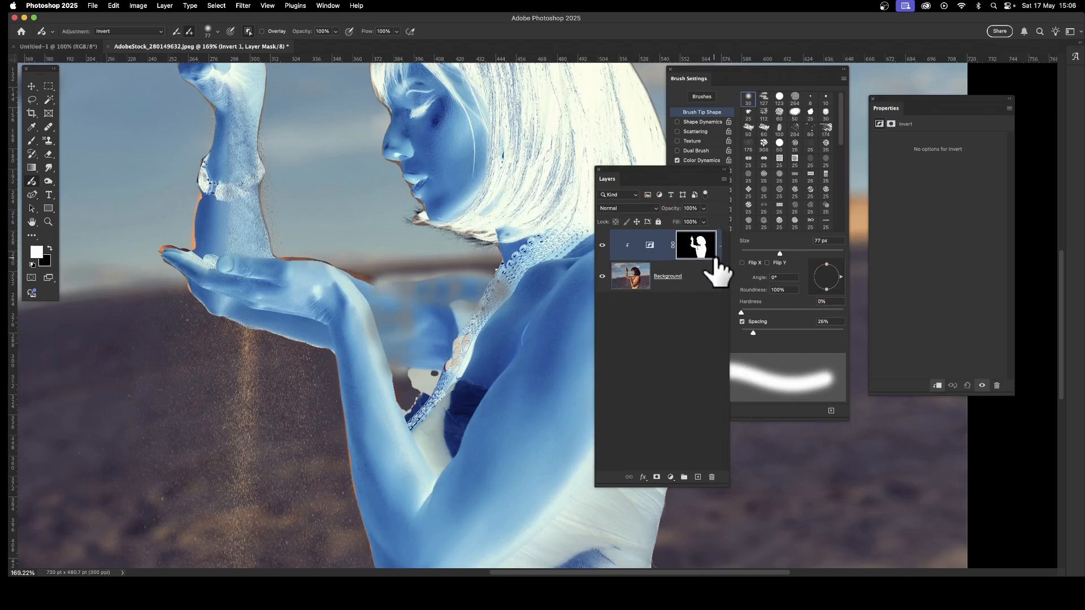
click(624, 209)
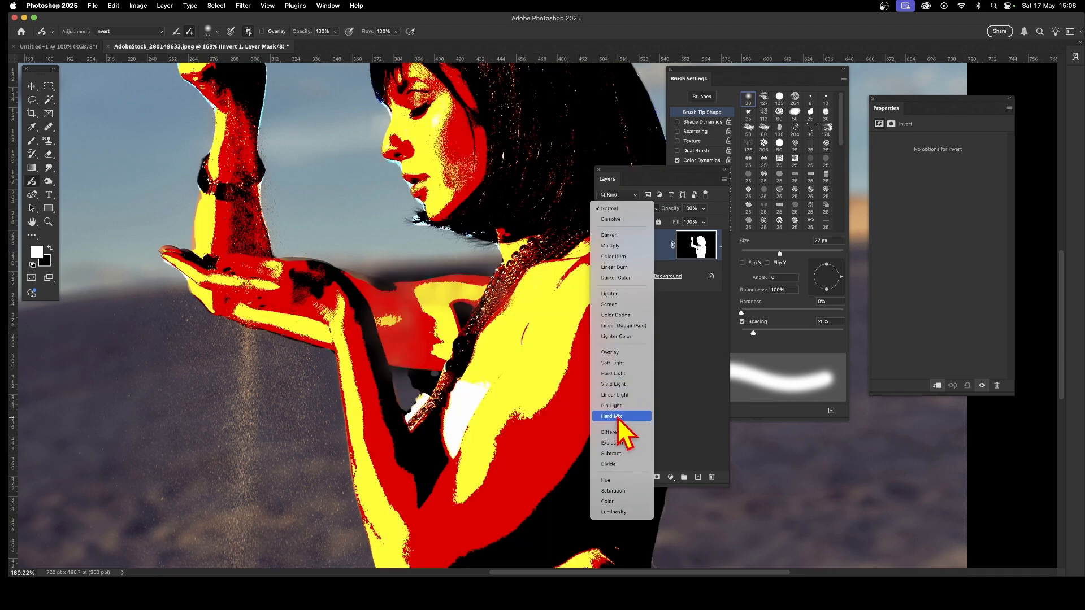
click(620, 419)
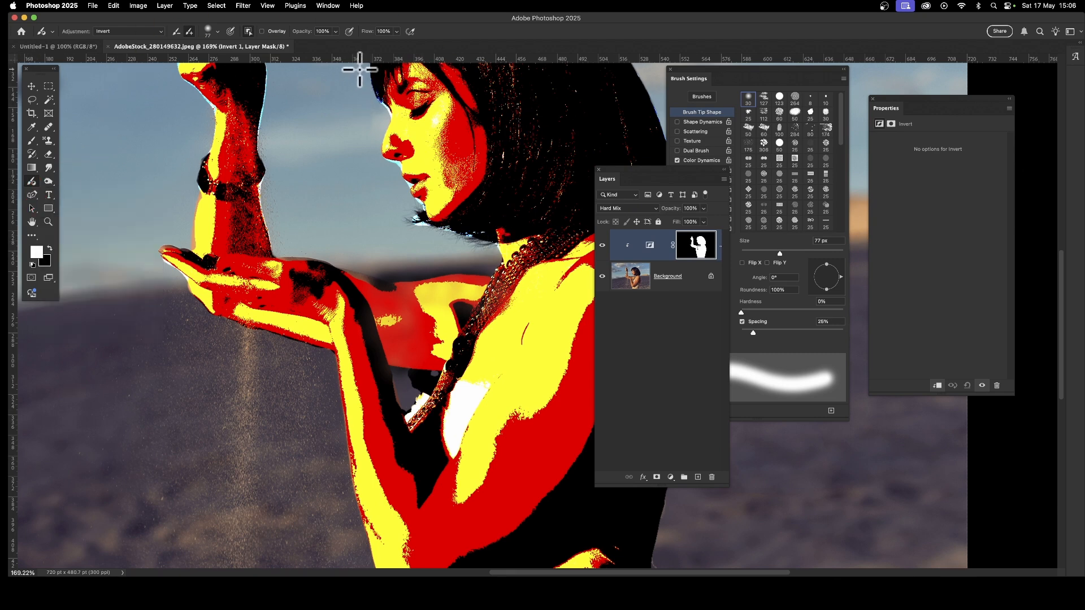
mouse_move(360, 69)
mouse_down()
mouse_move(396, 116)
mouse_move(388, 151)
mouse_move(412, 212)
mouse_move(500, 244)
mouse_move(492, 273)
mouse_move(370, 275)
mouse_move(260, 246)
mouse_move(264, 71)
mouse_move(145, 96)
mouse_move(150, 66)
mouse_move(172, 68)
mouse_move(205, 91)
mouse_move(213, 115)
mouse_move(188, 244)
mouse_move(165, 249)
mouse_move(167, 293)
mouse_move(328, 359)
mouse_move(342, 377)
mouse_move(342, 467)
mouse_up()
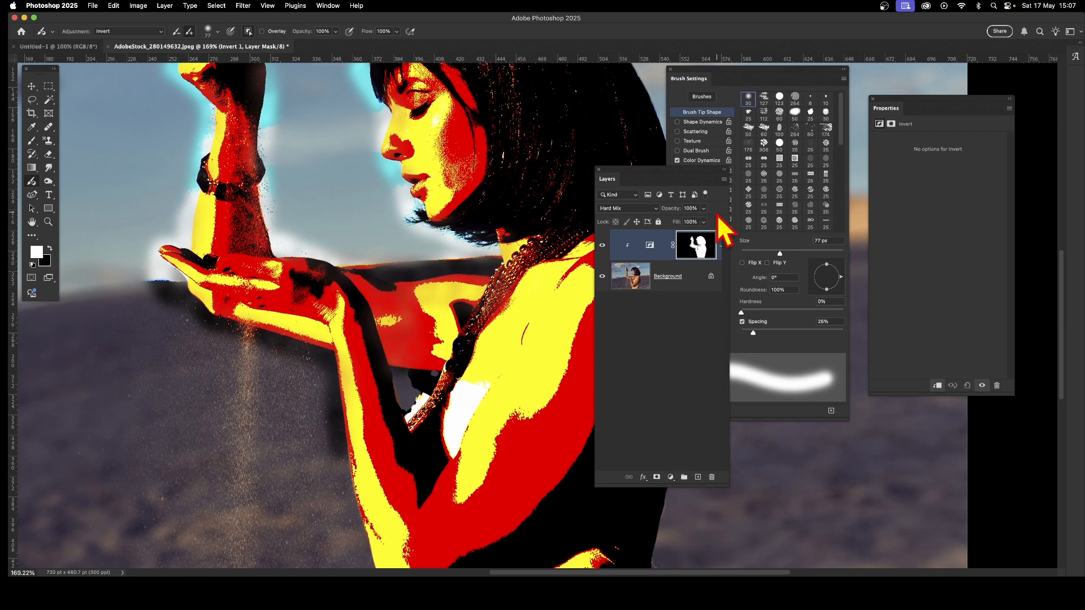
Reduce the Hard Mix Invert layer's opacity to 28%.
click(704, 221)
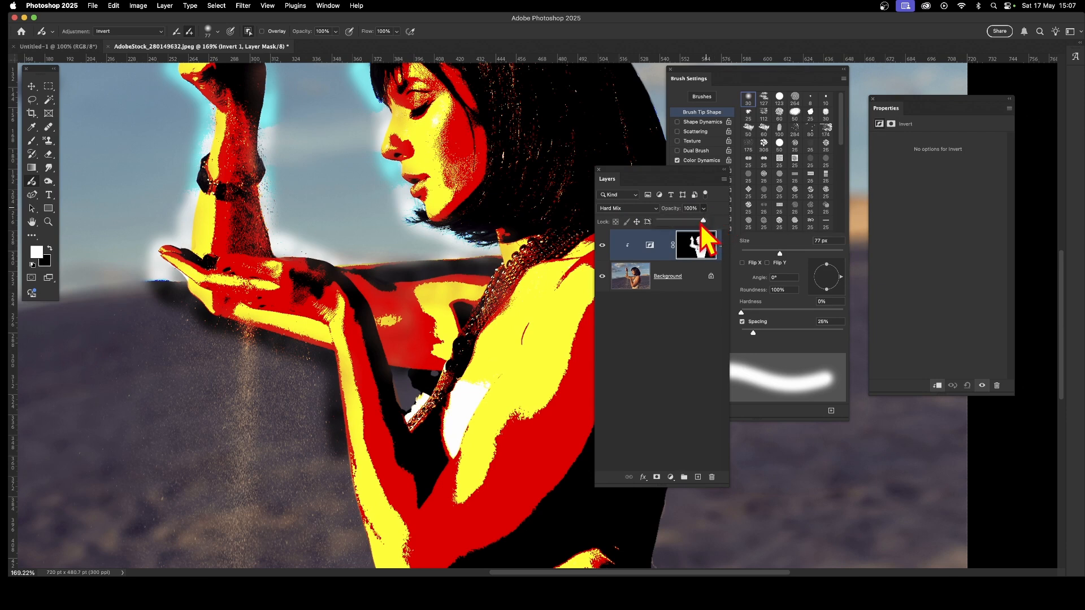
mouse_move(694, 221)
mouse_down()
mouse_move(673, 222)
mouse_move(686, 232)
mouse_up()
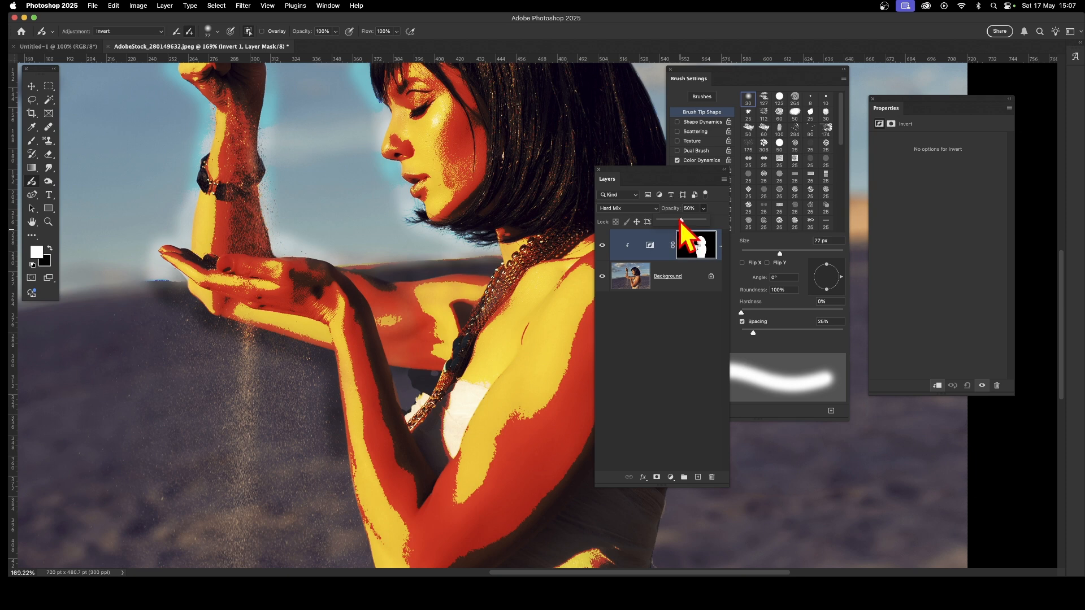
drag(681, 221, 671, 221)
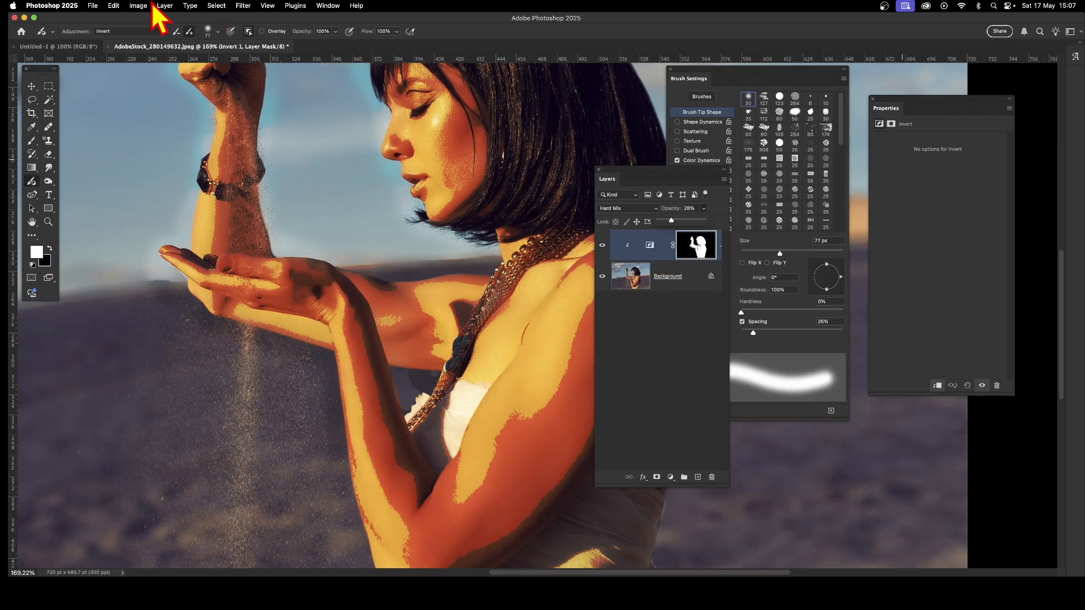
Duplicate the Invert adjustment layer and fill the copy's mask with black at 100% opacity in Normal mode.
click(165, 5)
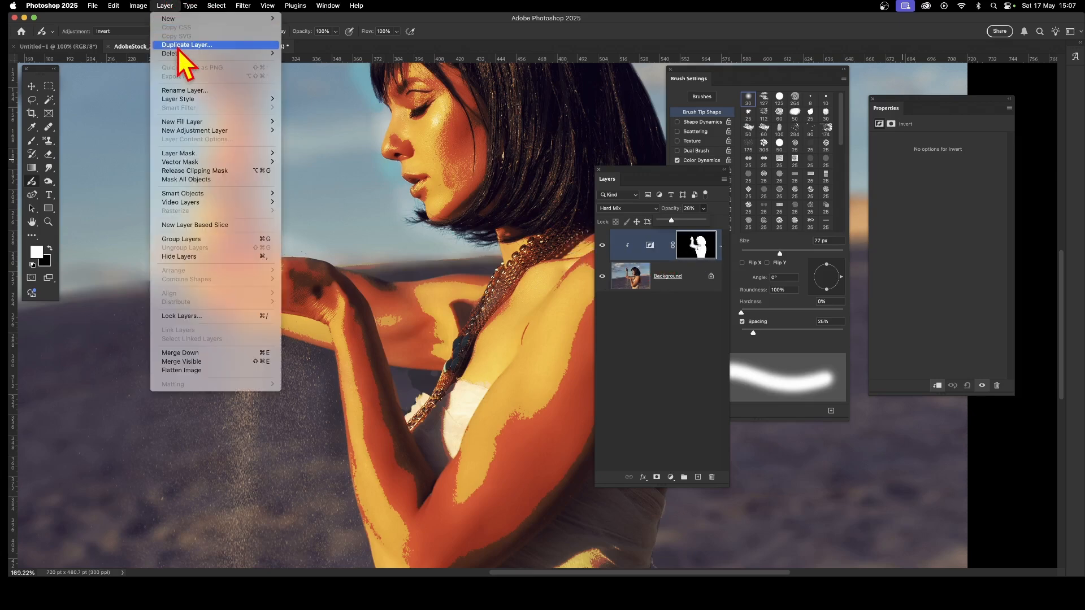
click(179, 45)
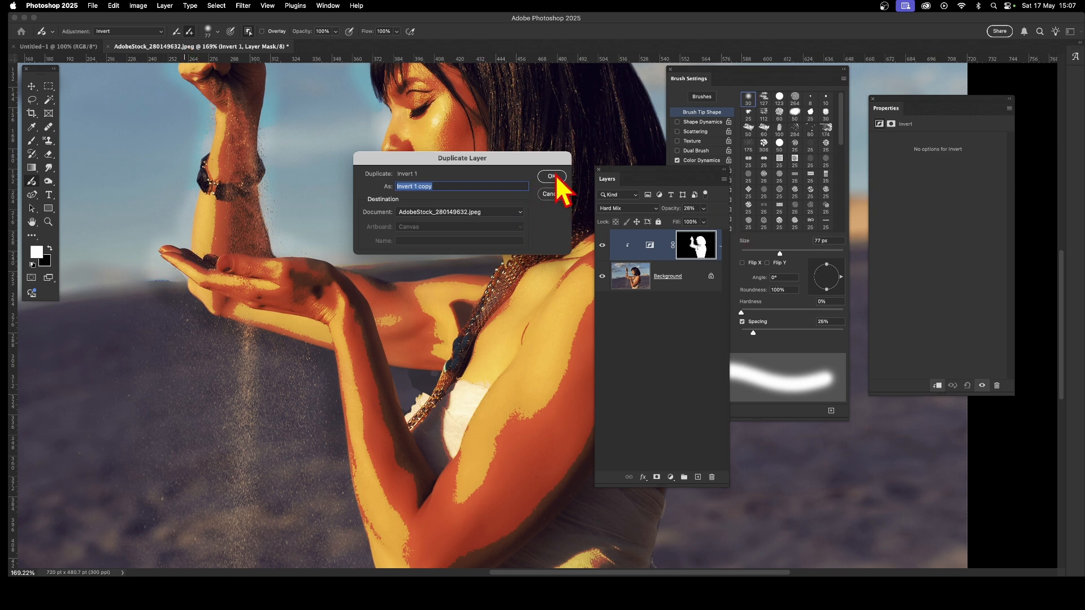
click(552, 176)
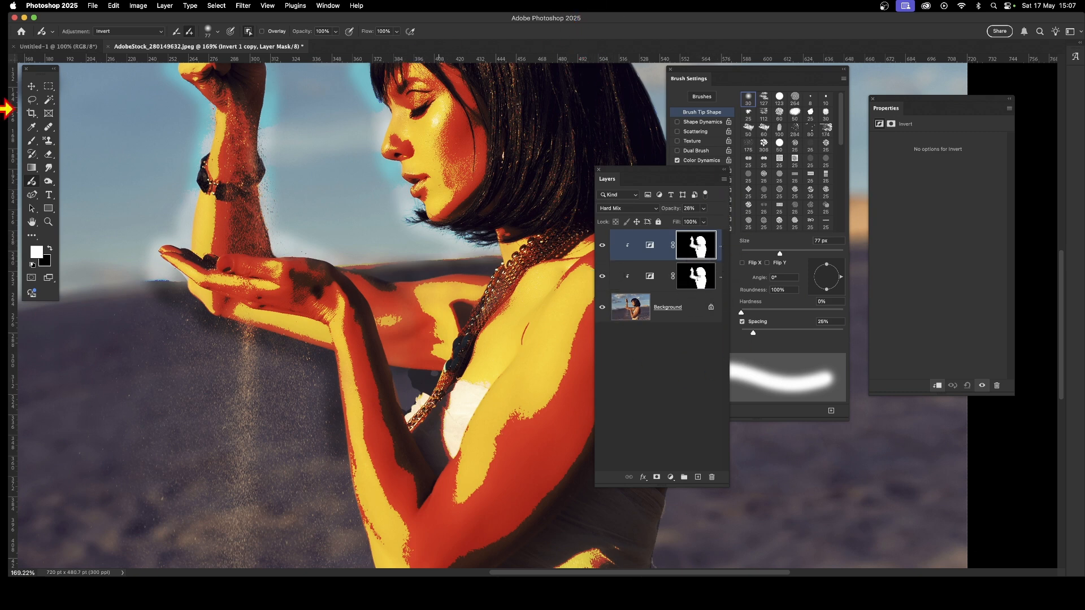
click(114, 7)
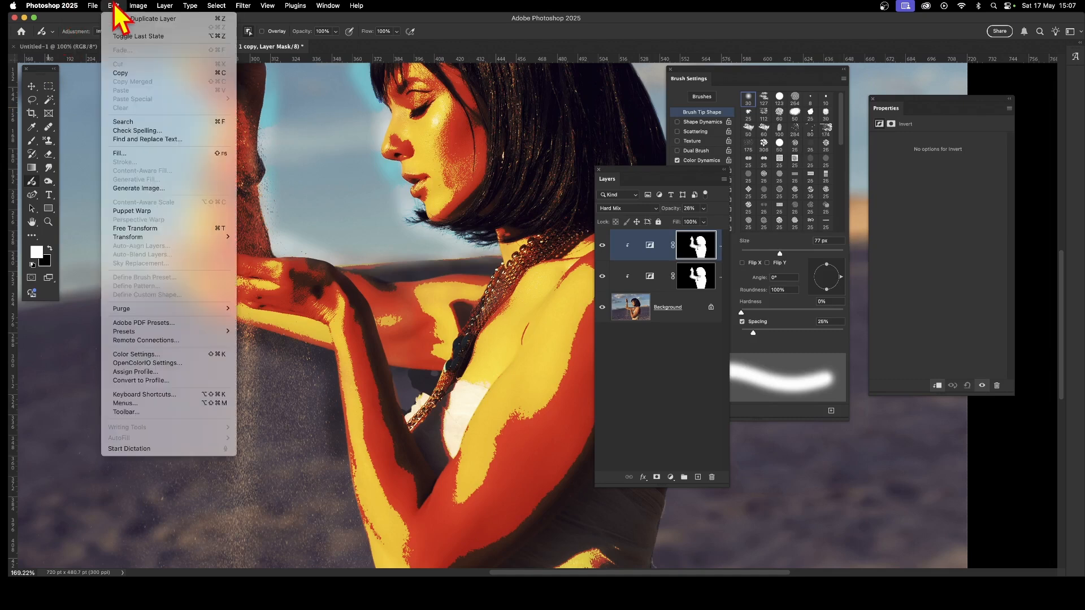
click(124, 154)
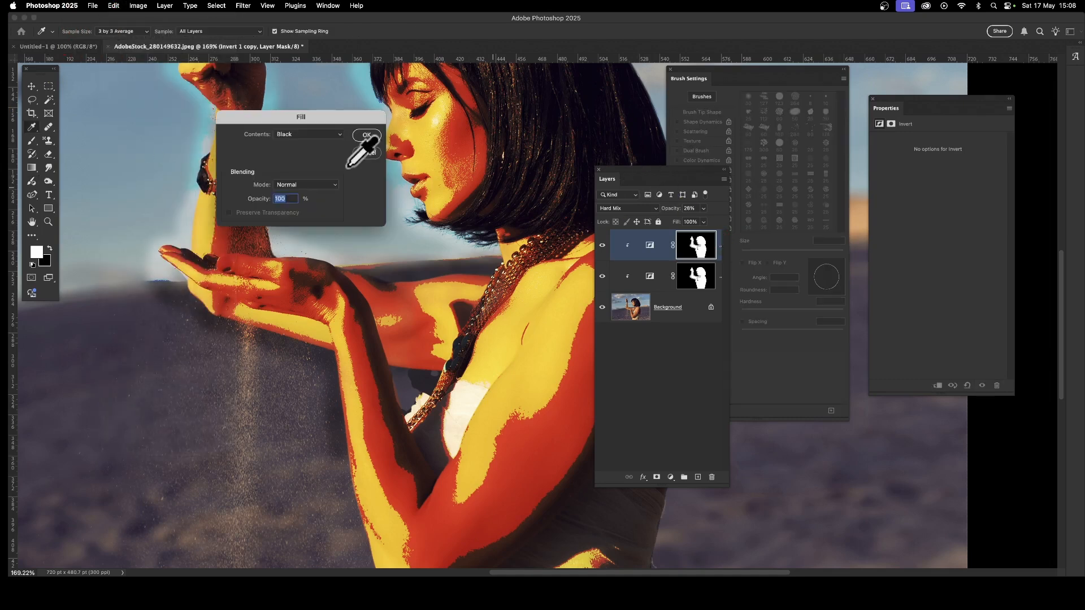
click(366, 136)
Paint the duplicated Invert effect over the sky on both sides of the raised arm with the Adjustment Brush.
key(b)
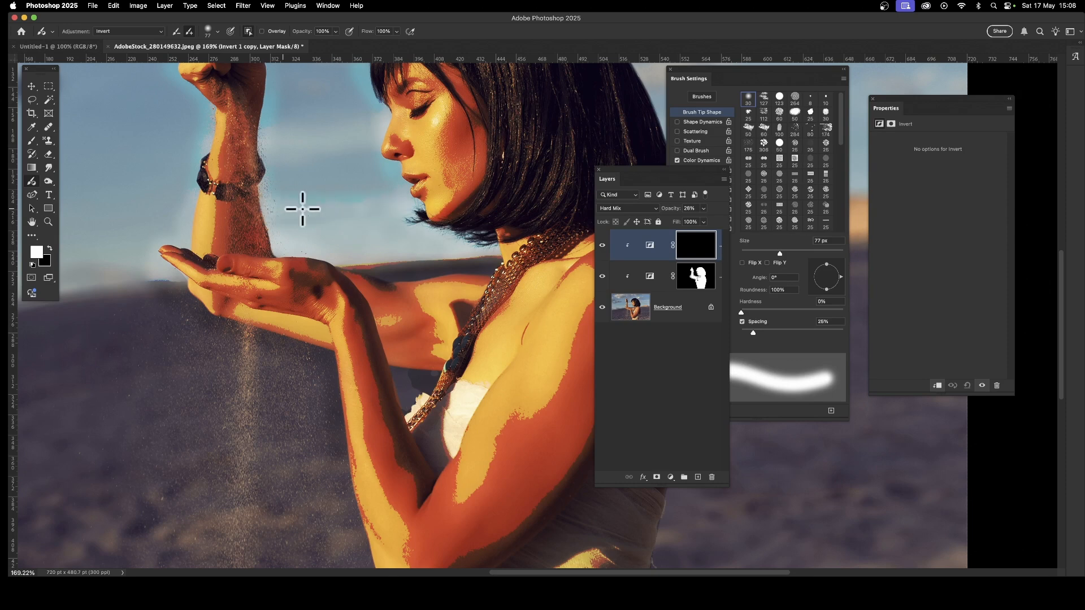
mouse_move(287, 162)
mouse_down()
mouse_move(332, 68)
mouse_move(351, 66)
mouse_up()
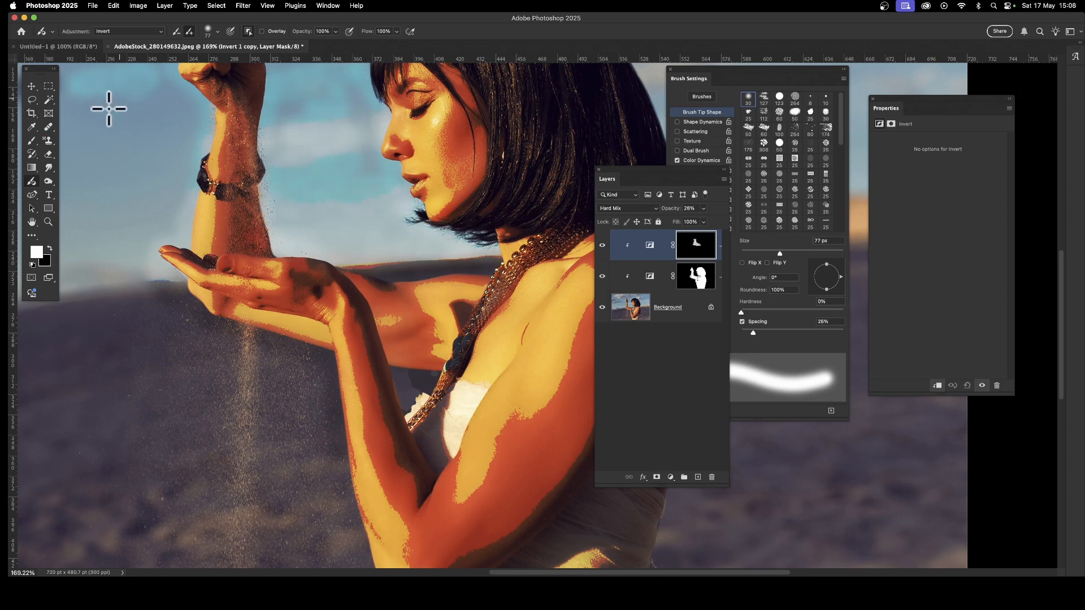
mouse_move(180, 158)
mouse_down()
mouse_move(150, 159)
mouse_move(125, 203)
mouse_move(134, 220)
mouse_move(113, 245)
mouse_move(136, 276)
mouse_up()
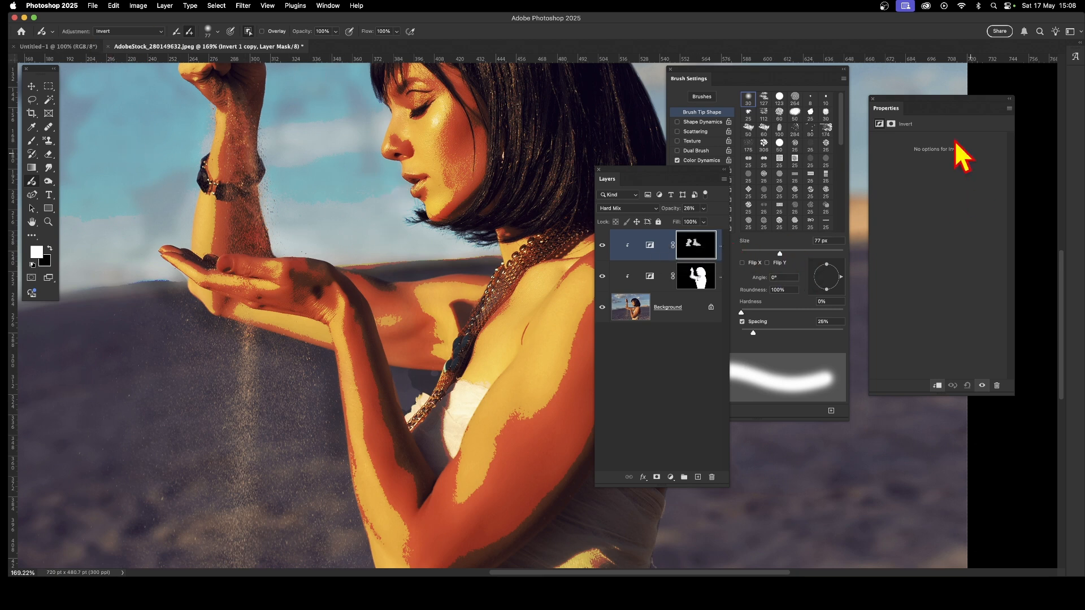
Switch the Adjustment Brush to Black & White and paint it along the near arm, from the hand to the shoulder.
drag(914, 100, 792, 133)
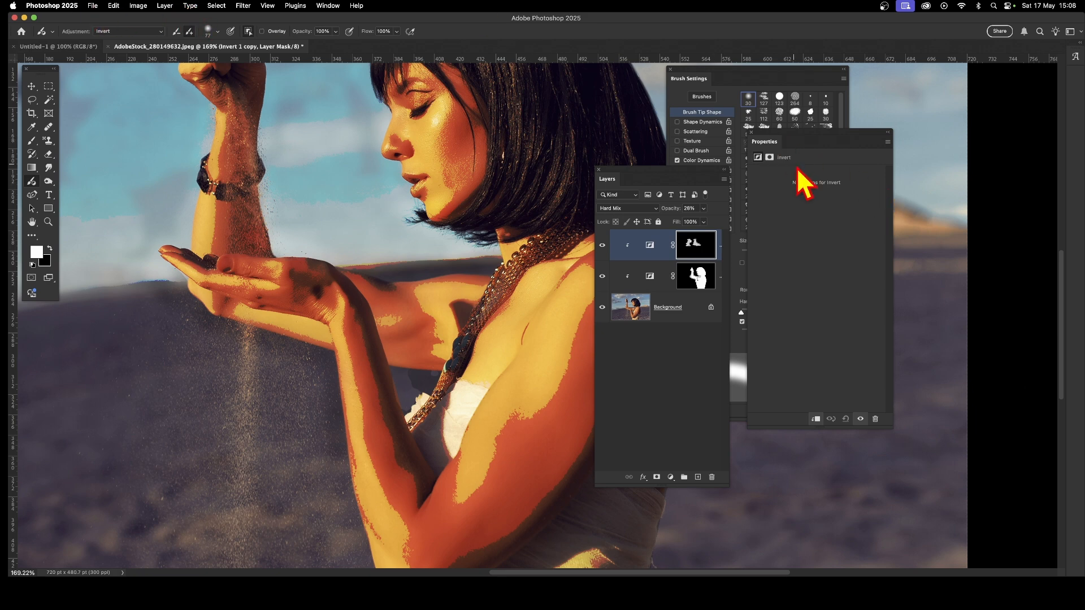
click(111, 32)
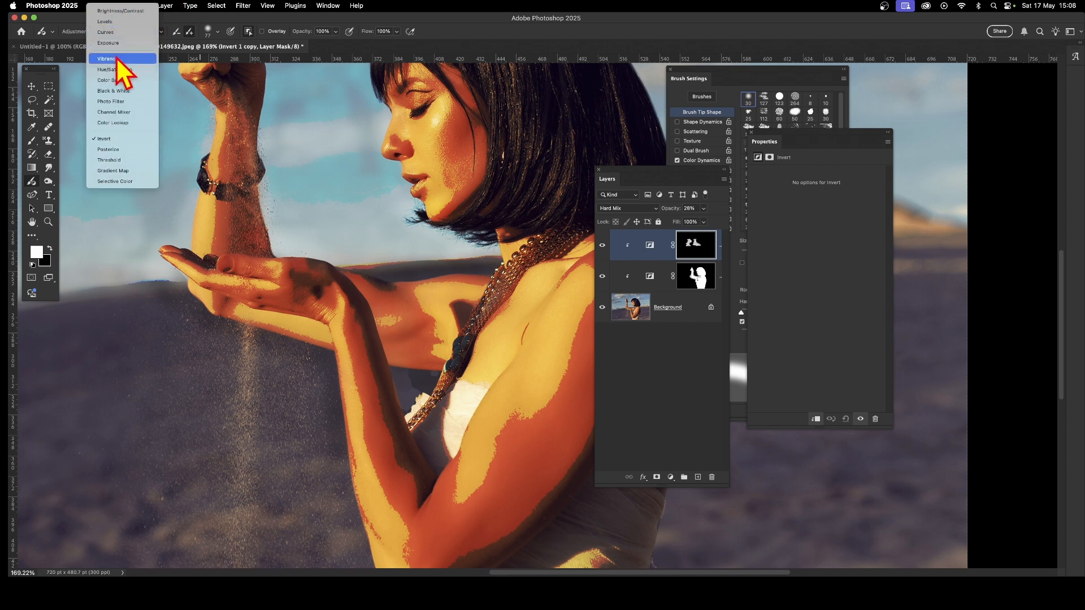
click(116, 92)
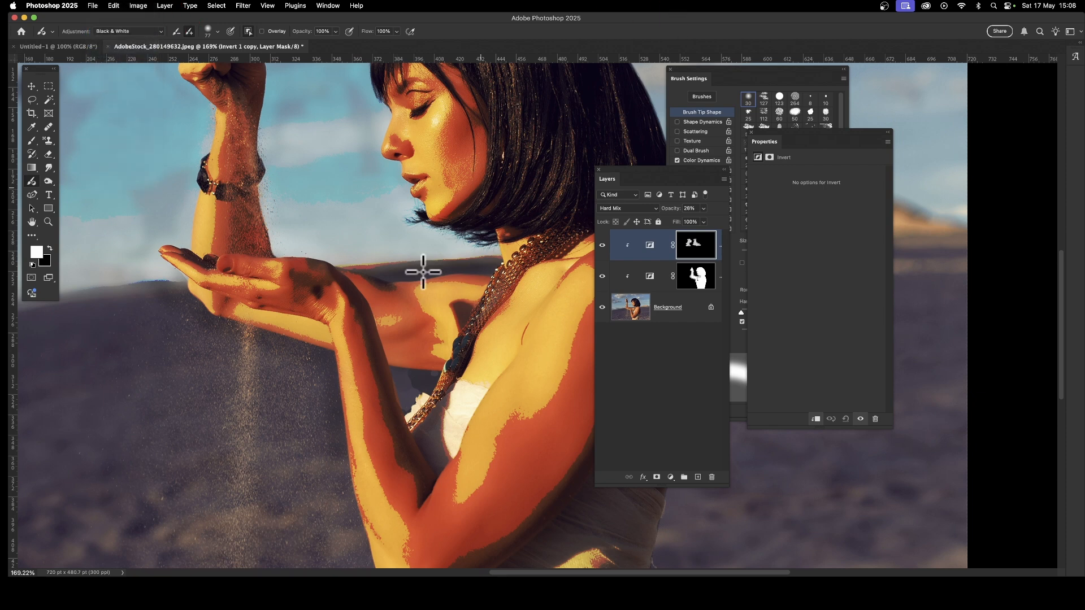
mouse_move(269, 351)
mouse_down()
mouse_move(336, 347)
mouse_move(311, 326)
mouse_move(318, 315)
mouse_move(242, 331)
mouse_move(234, 318)
mouse_move(273, 299)
mouse_move(336, 355)
mouse_move(367, 408)
mouse_move(348, 347)
mouse_move(378, 524)
mouse_move(342, 328)
mouse_move(365, 504)
mouse_move(355, 572)
mouse_move(391, 513)
mouse_move(411, 539)
mouse_move(425, 525)
mouse_move(448, 532)
mouse_move(449, 464)
mouse_move(538, 364)
mouse_move(540, 337)
mouse_move(463, 413)
mouse_move(523, 363)
mouse_move(553, 309)
mouse_move(504, 336)
mouse_move(531, 315)
mouse_up()
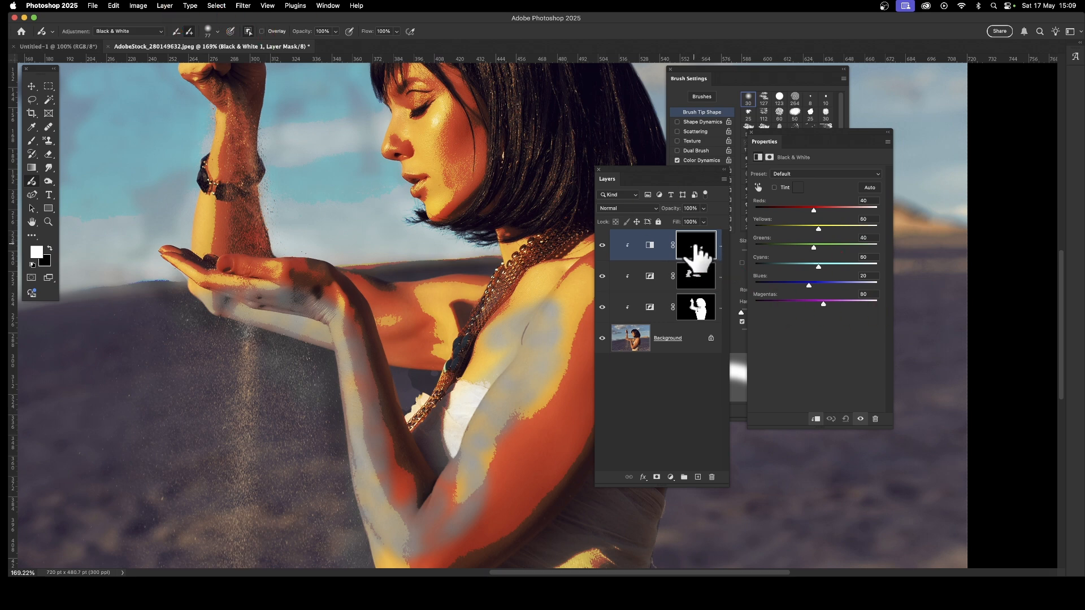
Invert the Black & White layer's mask and brush colour back into the raised forearm and the face.
click(139, 5)
mouse_move(142, 33)
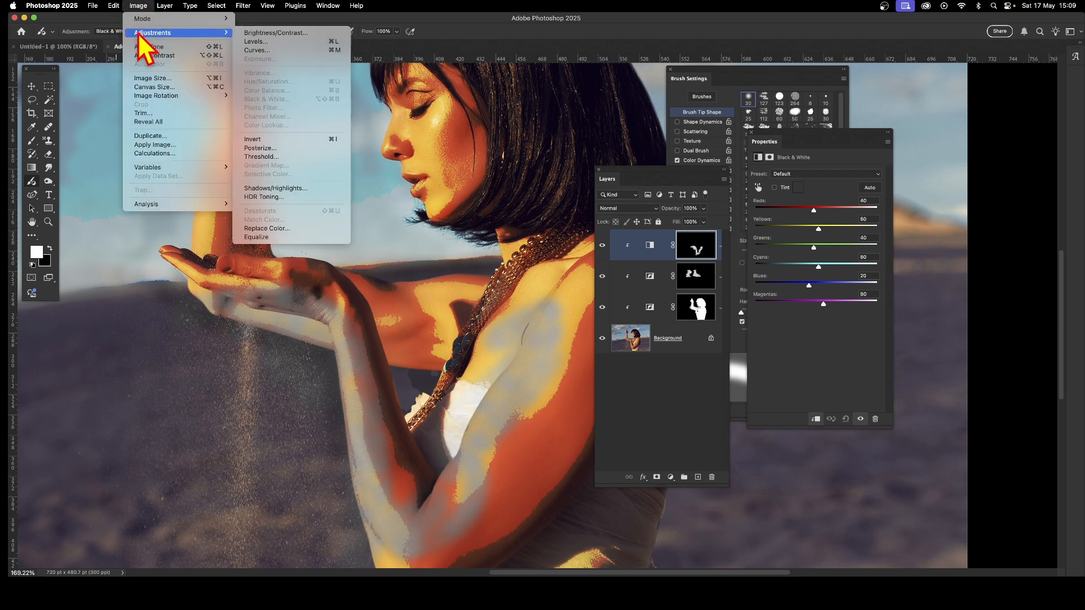
click(253, 139)
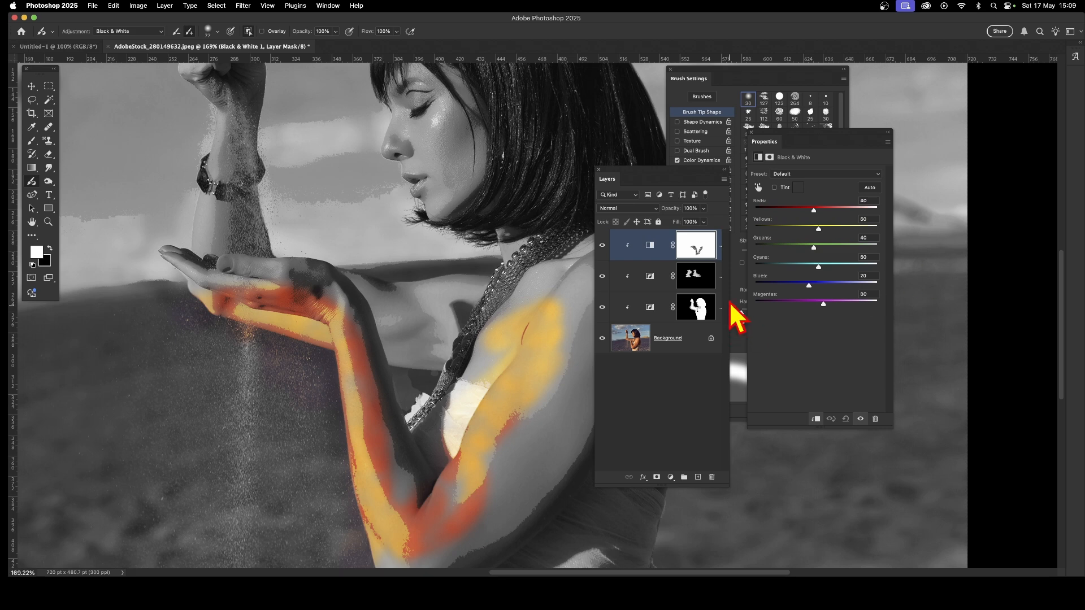
mouse_move(226, 192)
mouse_down()
mouse_move(214, 161)
mouse_move(206, 257)
mouse_move(210, 166)
mouse_move(213, 237)
mouse_move(223, 183)
mouse_move(236, 179)
mouse_move(223, 222)
mouse_move(222, 128)
mouse_move(221, 218)
mouse_move(203, 225)
mouse_move(210, 158)
mouse_up()
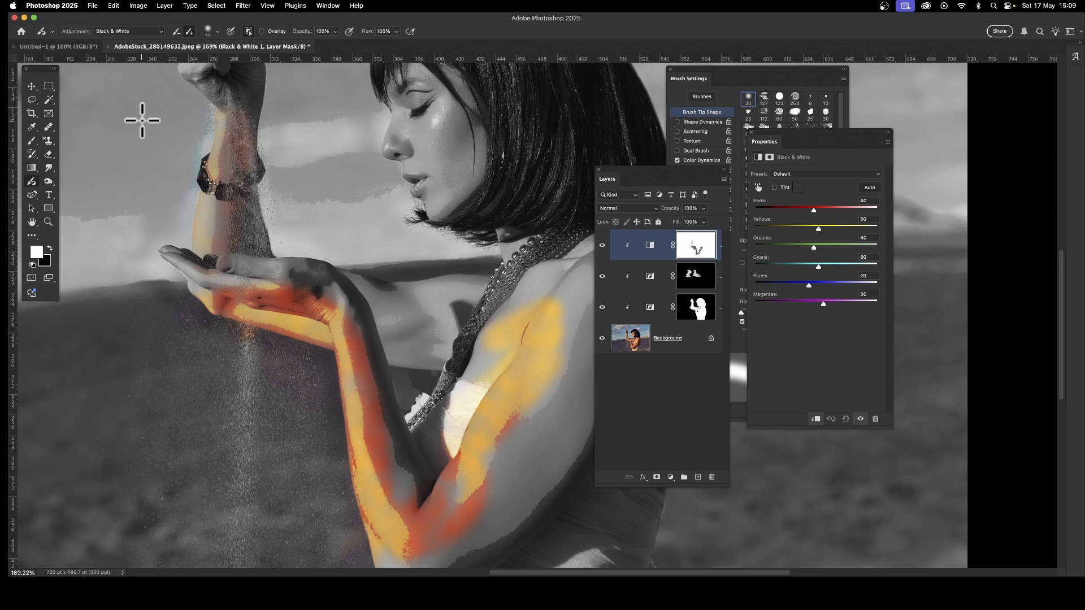
mouse_move(438, 121)
mouse_down()
mouse_move(469, 128)
mouse_move(439, 206)
mouse_move(451, 134)
mouse_move(438, 127)
mouse_move(410, 152)
mouse_move(390, 138)
mouse_move(405, 111)
mouse_move(443, 146)
mouse_move(466, 170)
mouse_up()
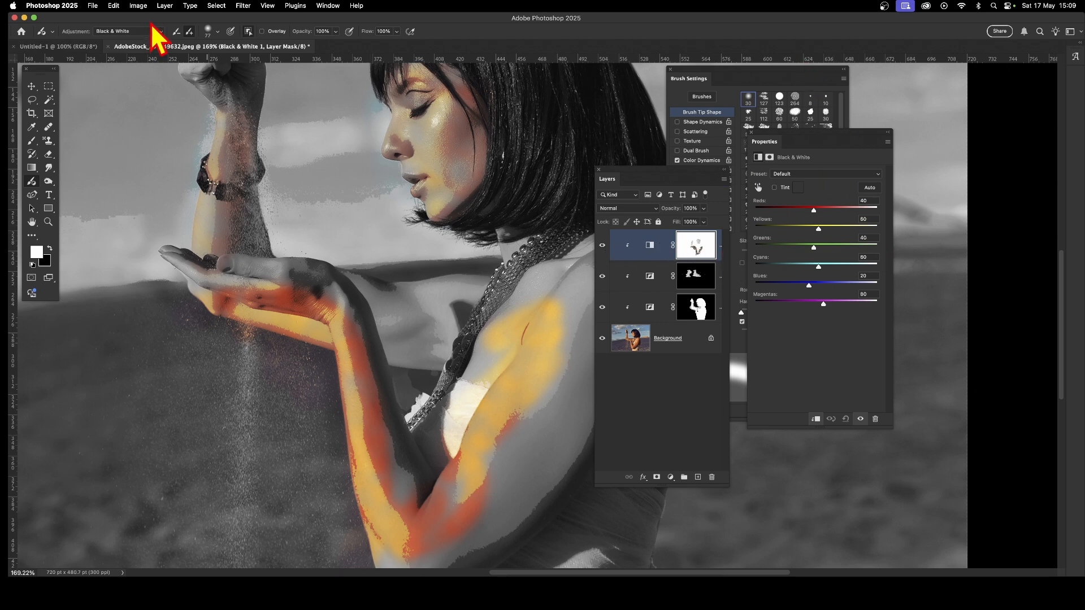
Duplicate the Black & White adjustment layer under its default copy name in the same document.
click(165, 5)
click(166, 46)
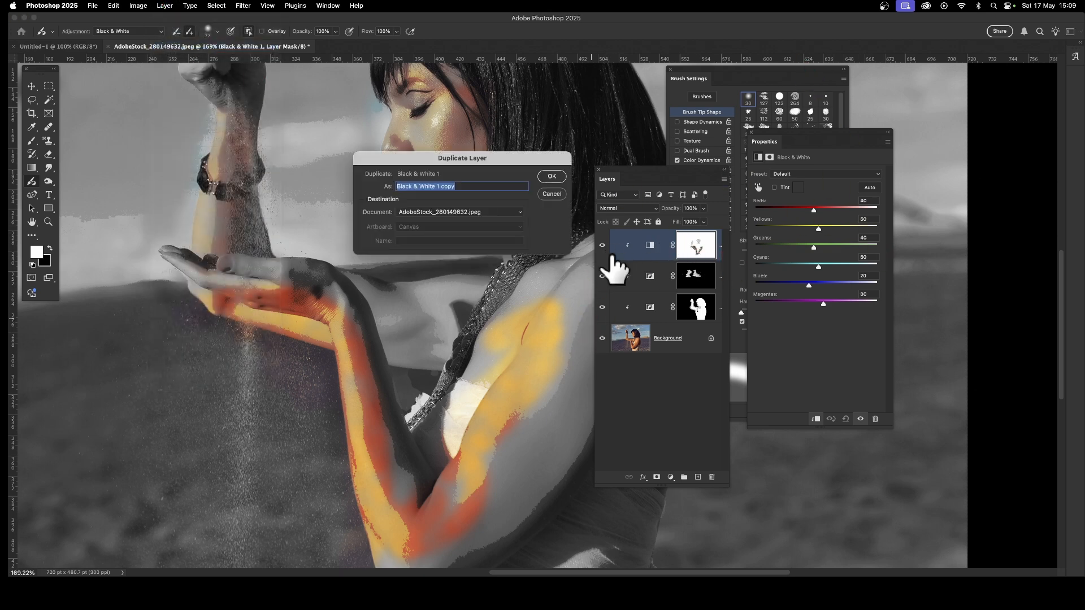
click(554, 179)
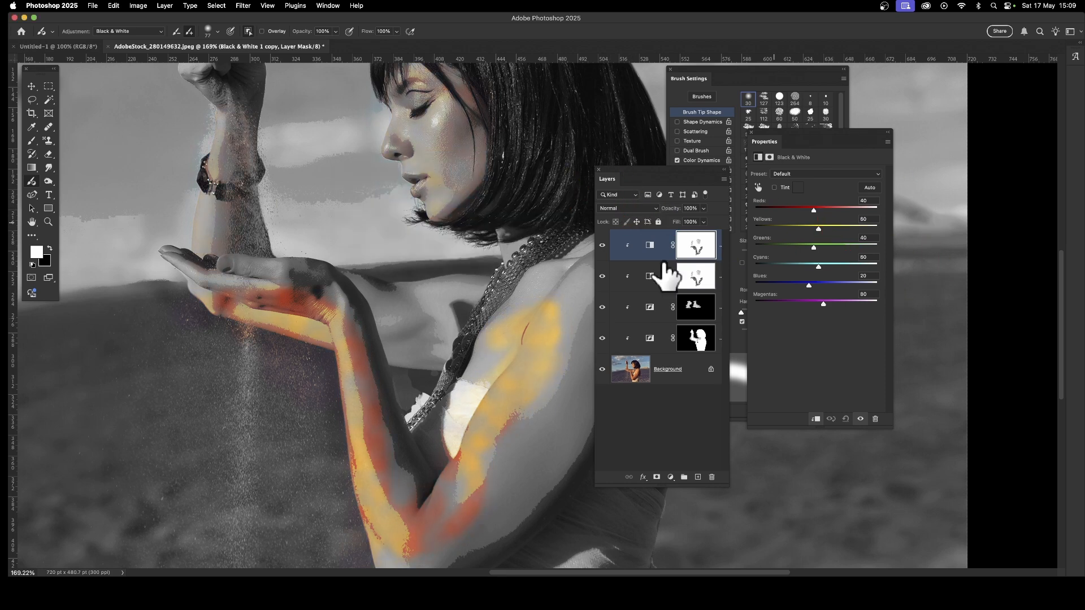
Set Reds to -7 on the original Black & White layer and to 133 on its copy.
click(701, 282)
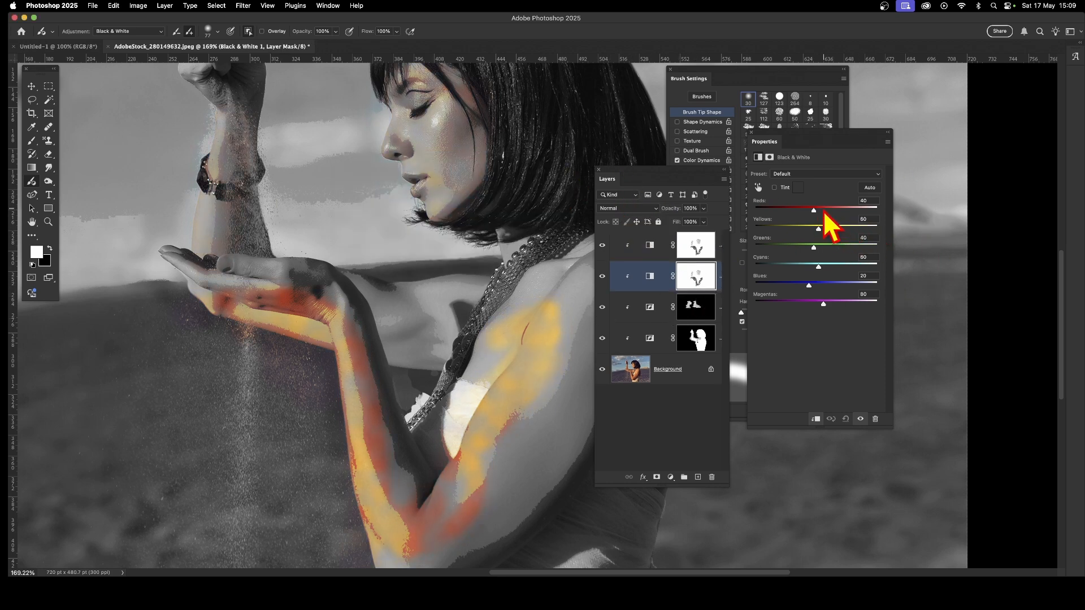
mouse_move(815, 210)
mouse_down()
mouse_move(854, 210)
mouse_move(802, 210)
mouse_up()
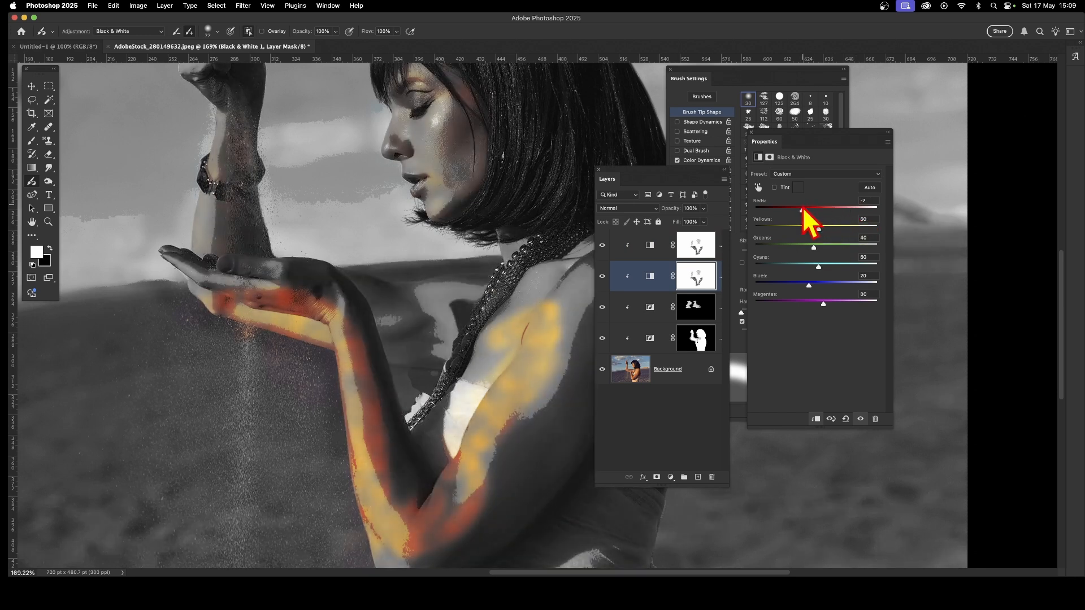
click(695, 246)
drag(813, 210, 836, 224)
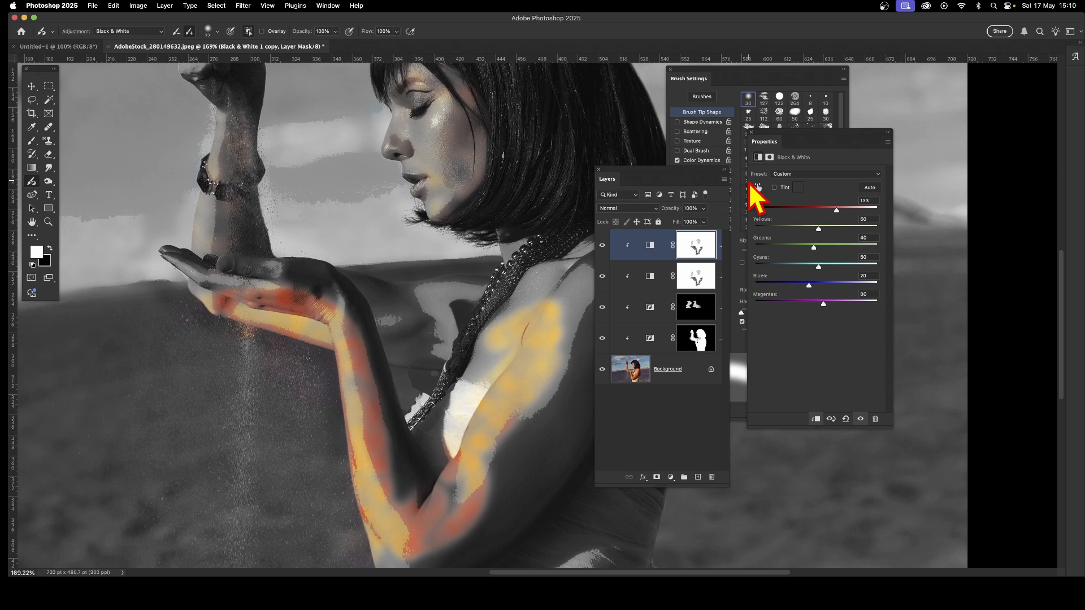
Select all the adjustment layers together with the Background and convert them to one Smart Object.
drag(694, 181, 615, 112)
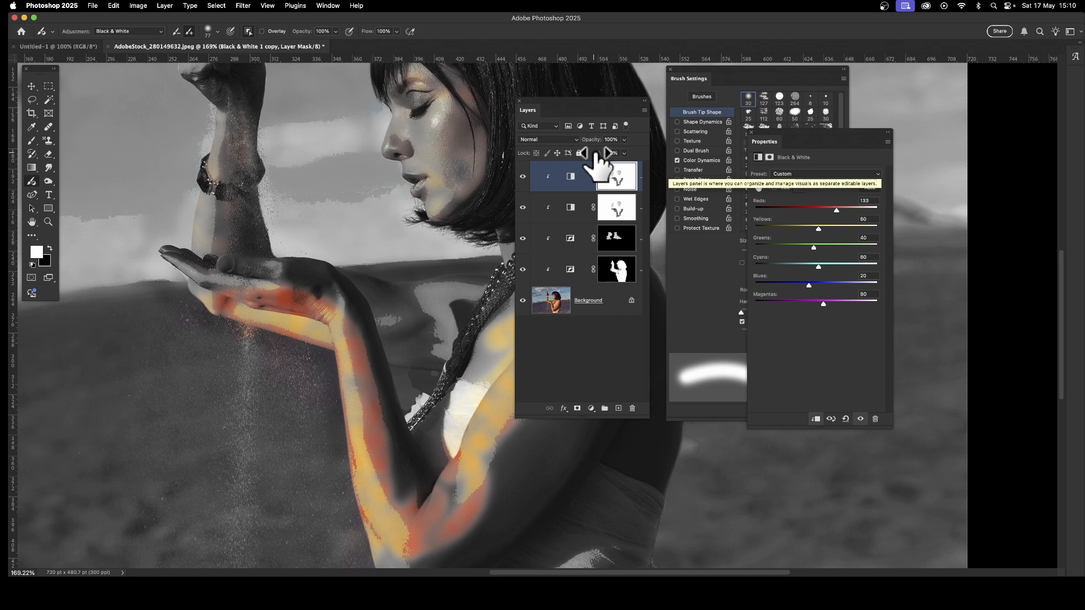
shift+click(556, 300)
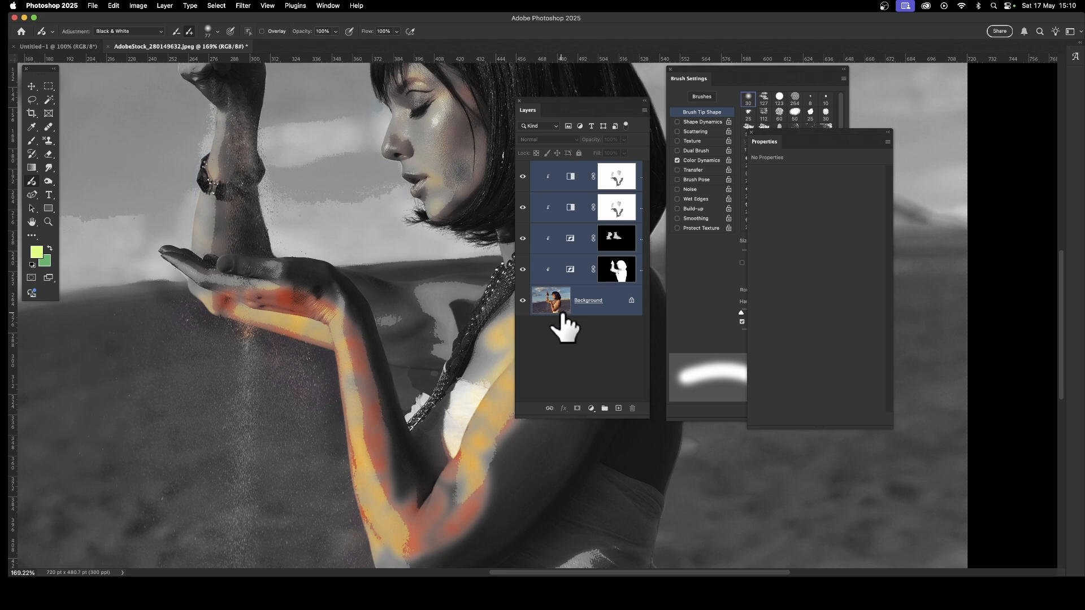
click(164, 5)
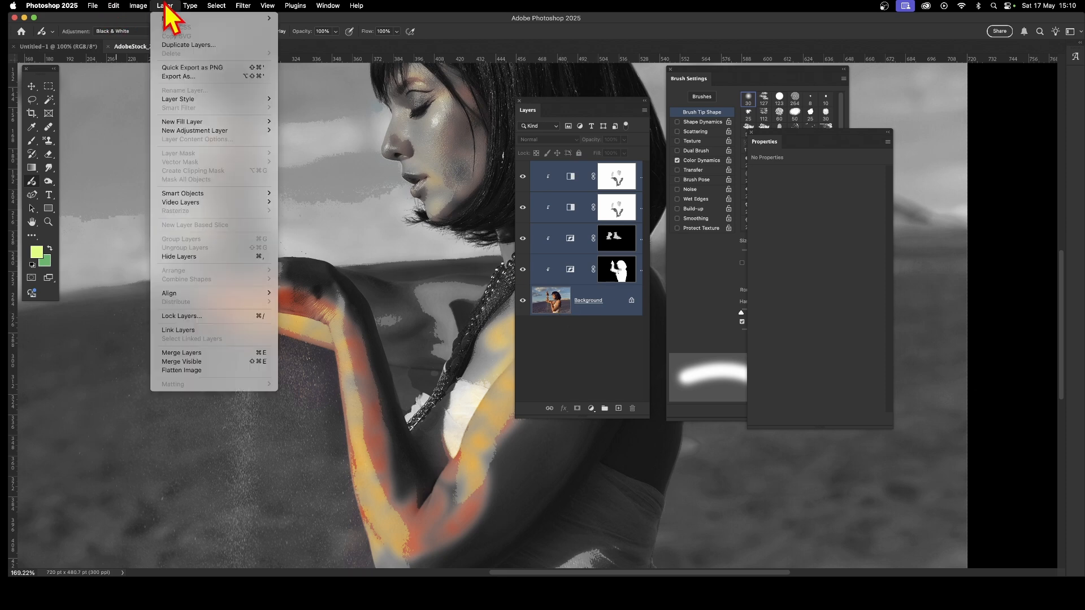
mouse_move(186, 195)
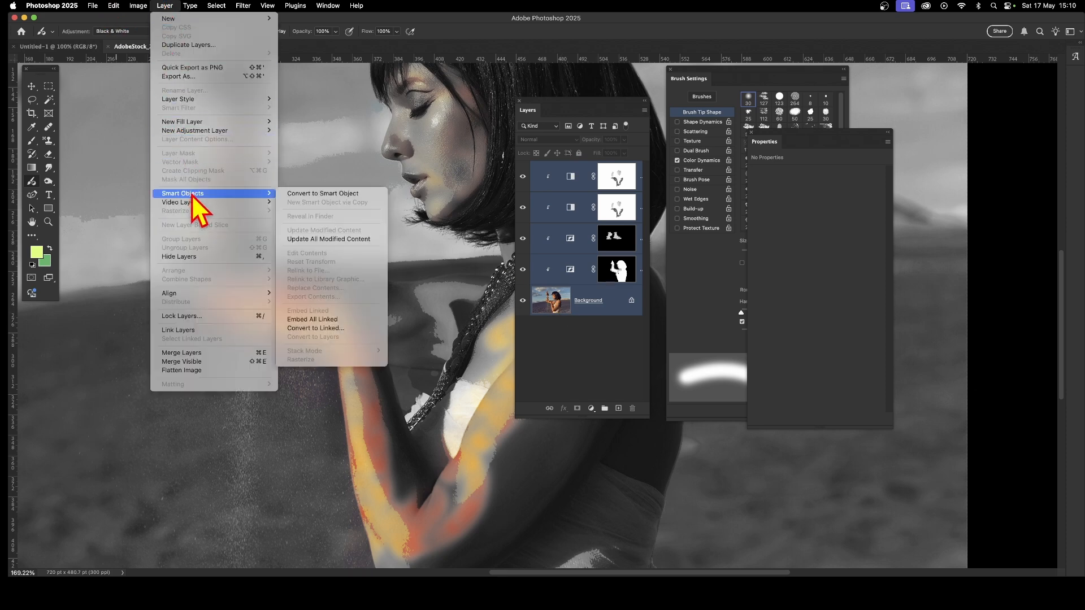
click(349, 195)
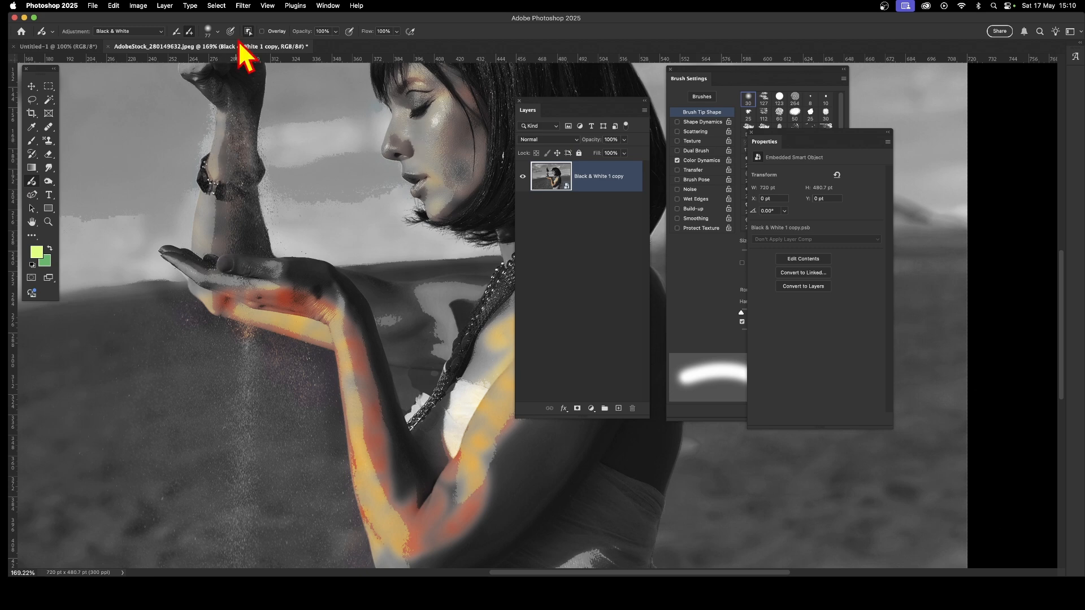
Switch the Adjustment Brush to Threshold and paint it over the raised arm, far arm, lower face and necklace area.
click(131, 32)
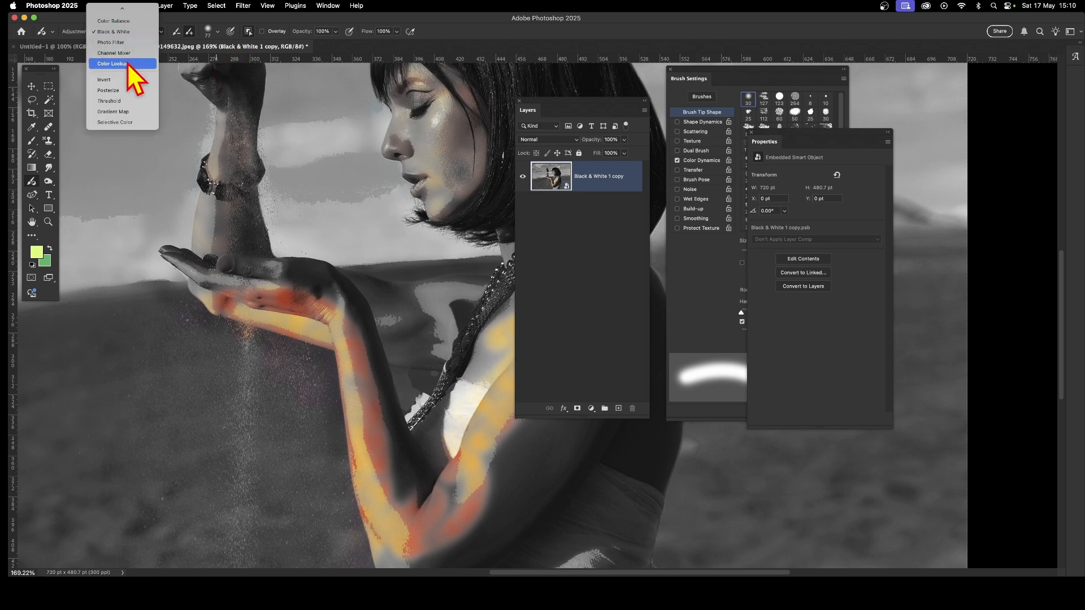
click(126, 101)
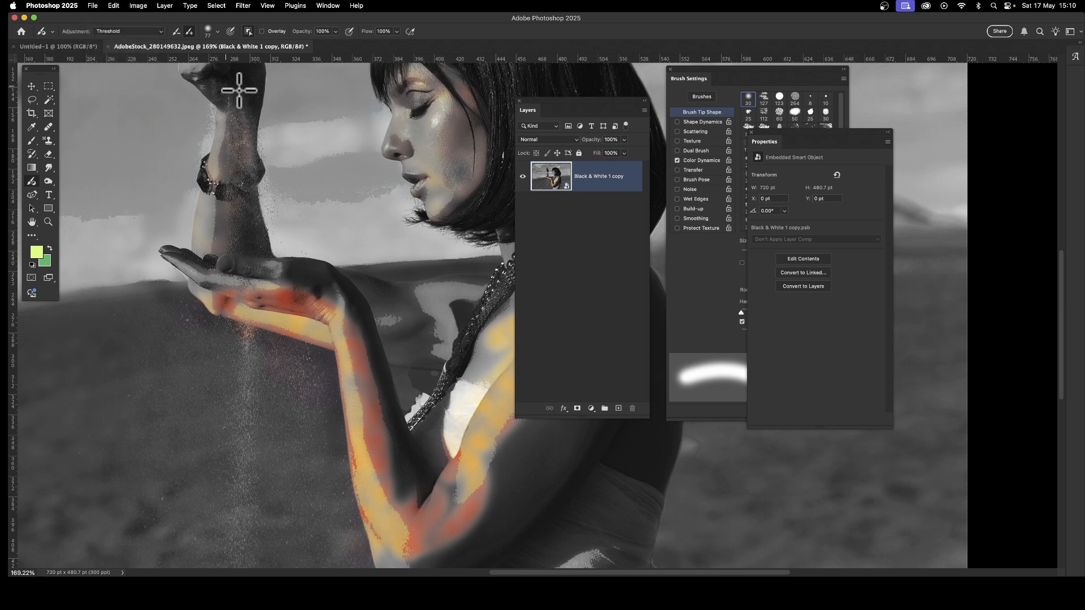
drag(201, 157, 204, 174)
mouse_move(209, 223)
mouse_down()
mouse_move(210, 161)
mouse_move(210, 258)
mouse_move(222, 122)
mouse_move(264, 248)
mouse_move(241, 99)
mouse_move(271, 243)
mouse_move(291, 224)
mouse_move(302, 263)
mouse_move(359, 278)
mouse_move(407, 368)
mouse_up()
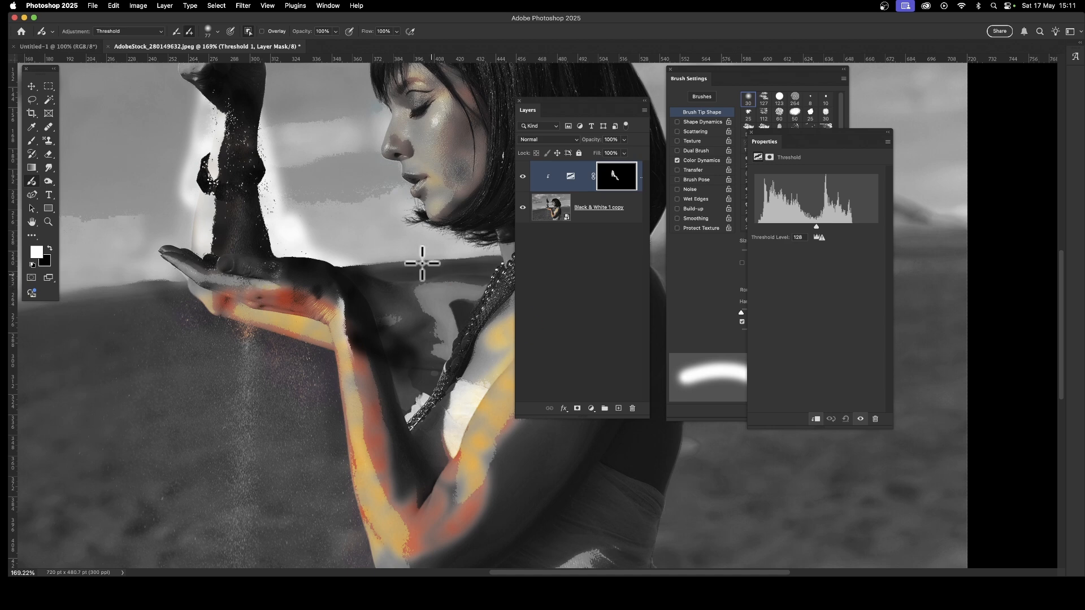
mouse_move(408, 463)
mouse_down()
mouse_move(401, 307)
mouse_move(441, 417)
mouse_move(463, 314)
mouse_move(460, 381)
mouse_move(515, 236)
mouse_move(419, 232)
mouse_move(388, 185)
mouse_move(384, 108)
mouse_move(390, 142)
mouse_move(361, 73)
mouse_move(443, 226)
mouse_move(493, 249)
mouse_up()
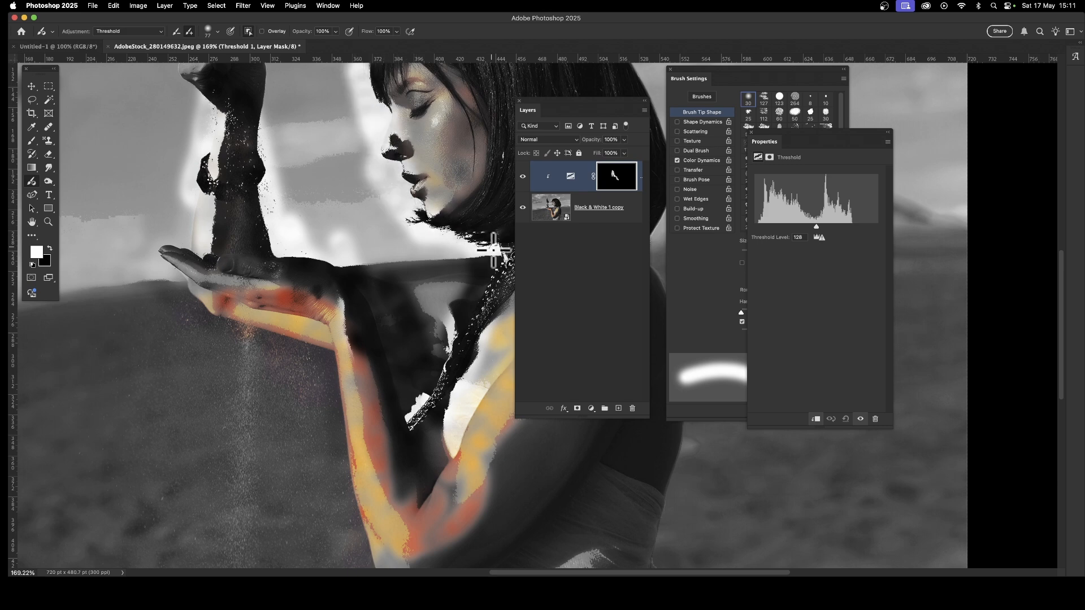